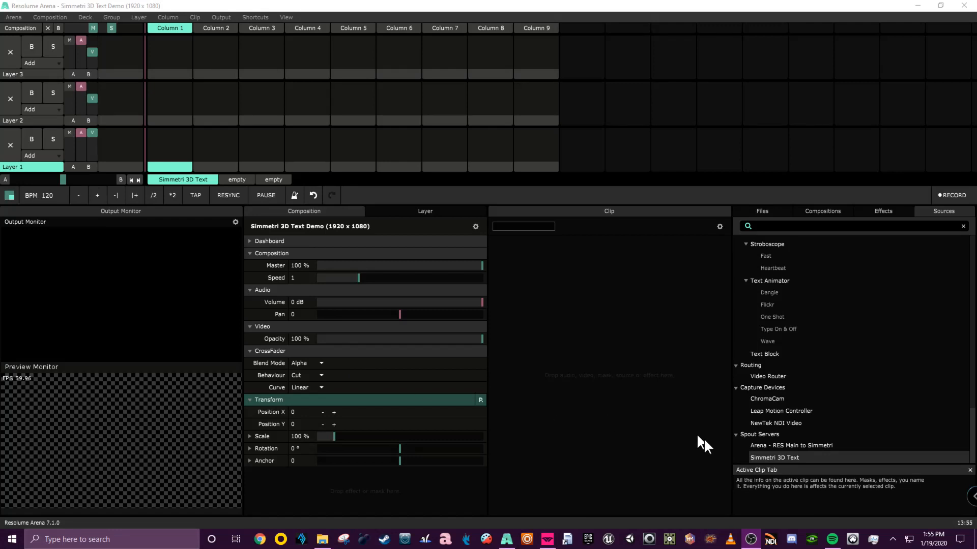
Check the Simmetri window, then return to Resolume Arena.
left_click(547, 540)
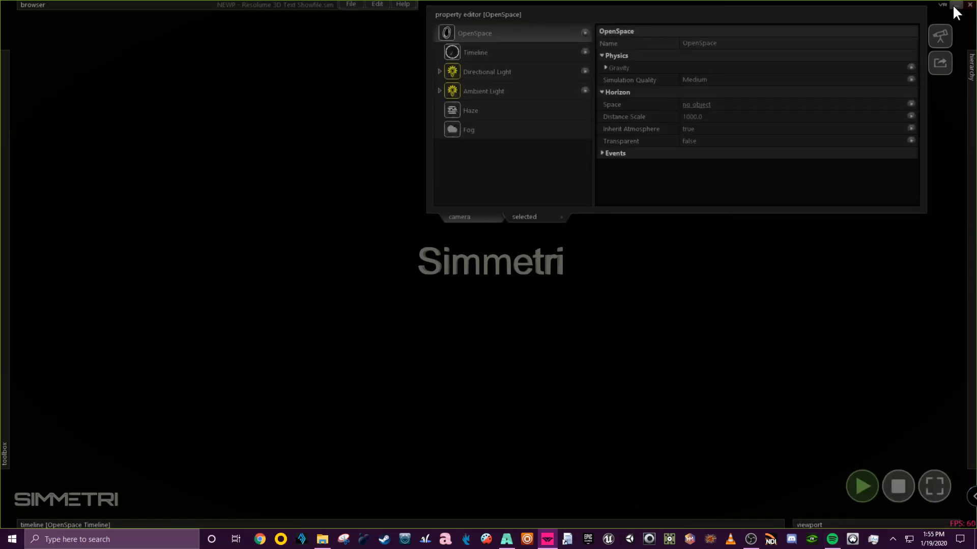
left_click(955, 4)
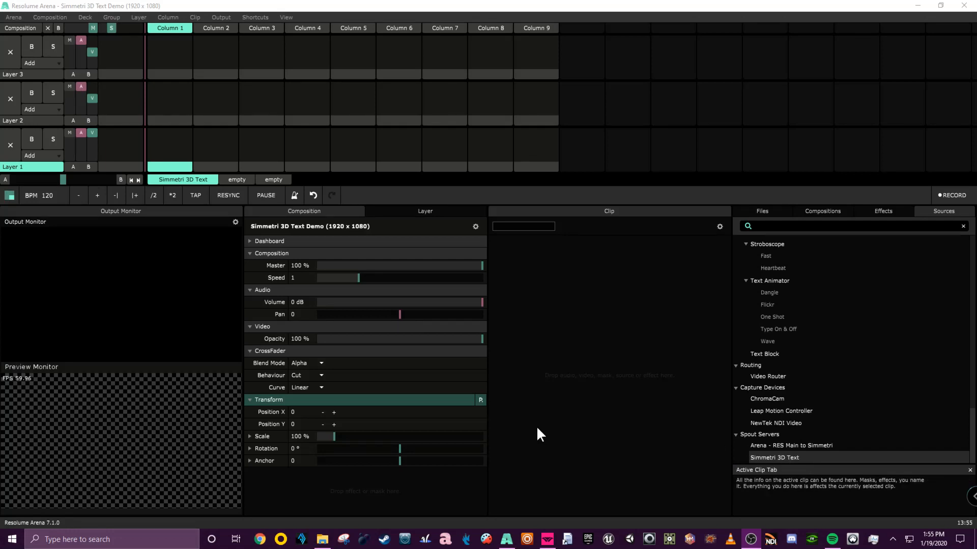
Open the Preferences dialog and go to the OSC settings.
left_click_drag(488, 427, 434, 432)
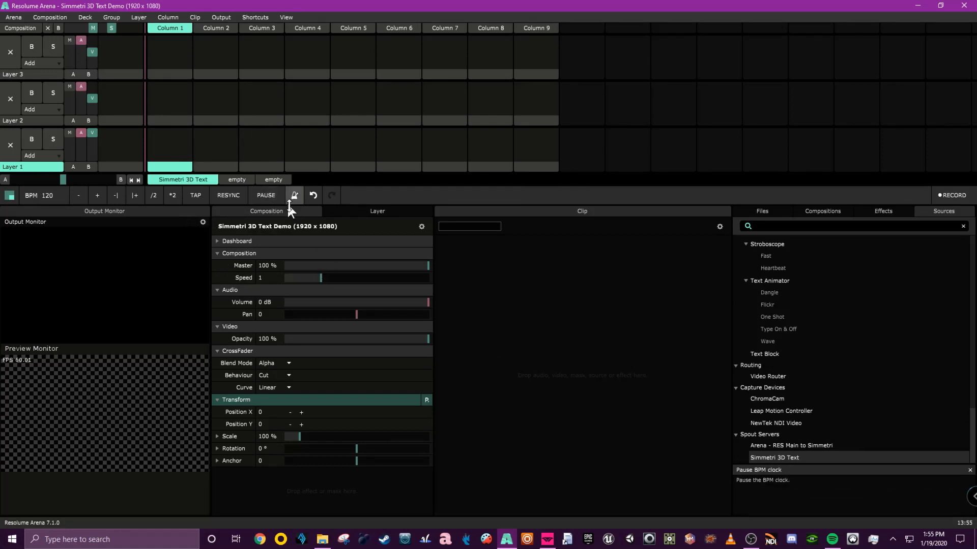
left_click(15, 16)
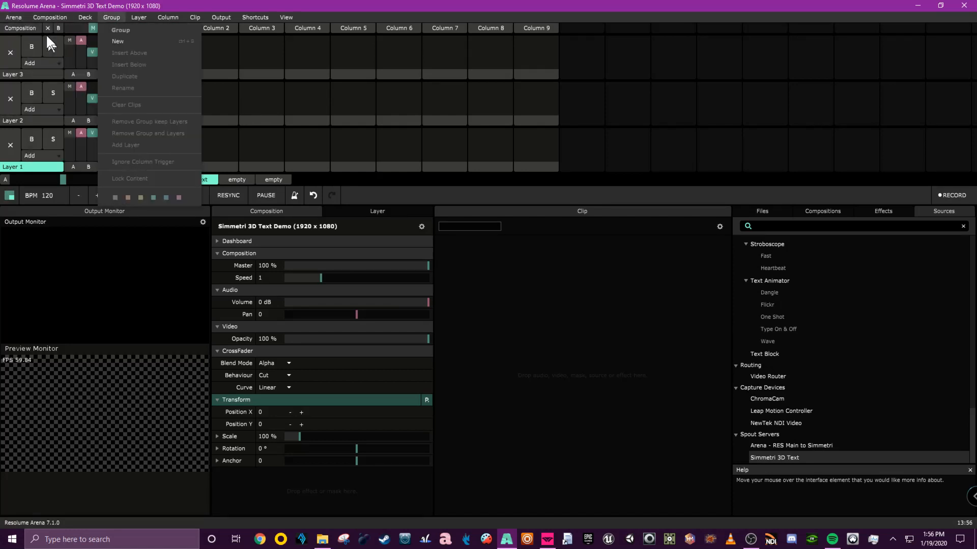
left_click(25, 25)
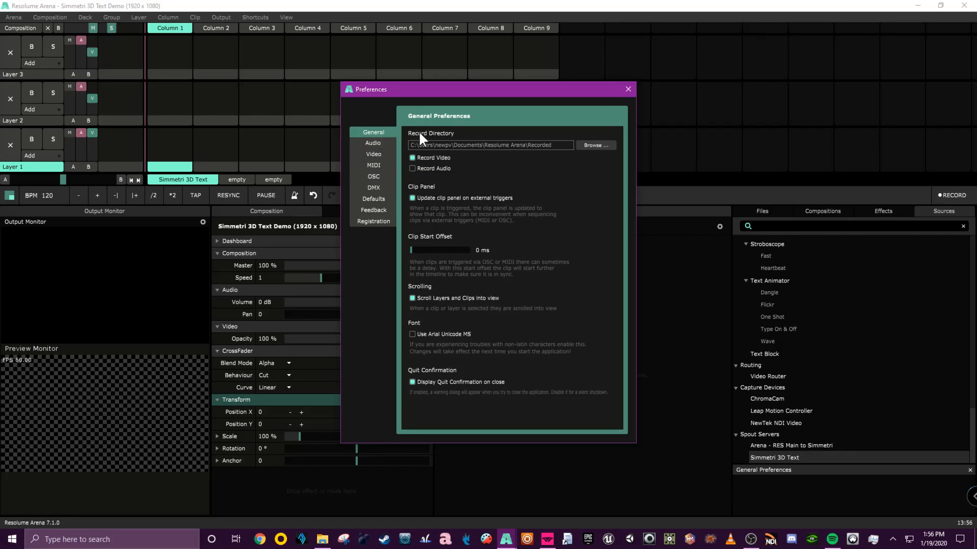
left_click(376, 176)
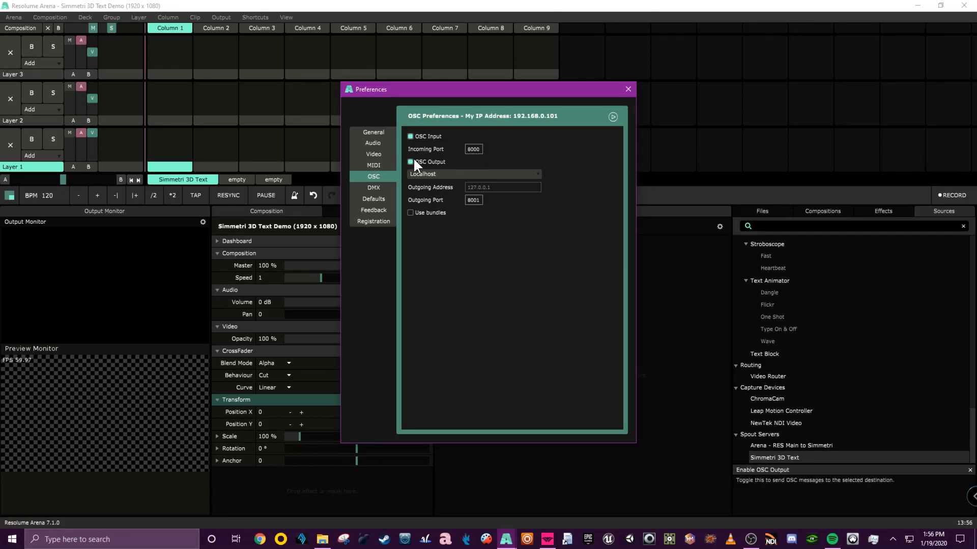
Try the OSC output destinations Broadcast, Localhost and IP Address, ending on Localhost.
left_click(419, 175)
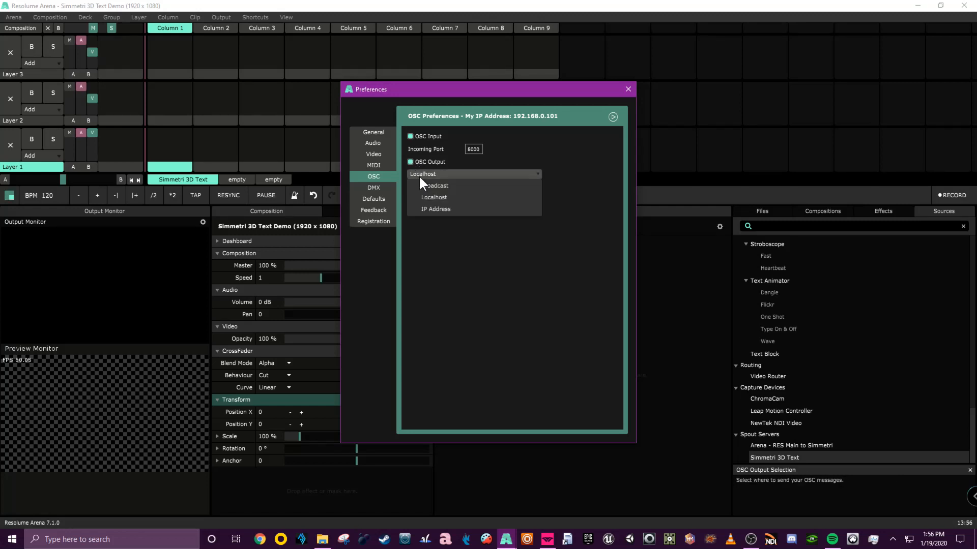
left_click(447, 186)
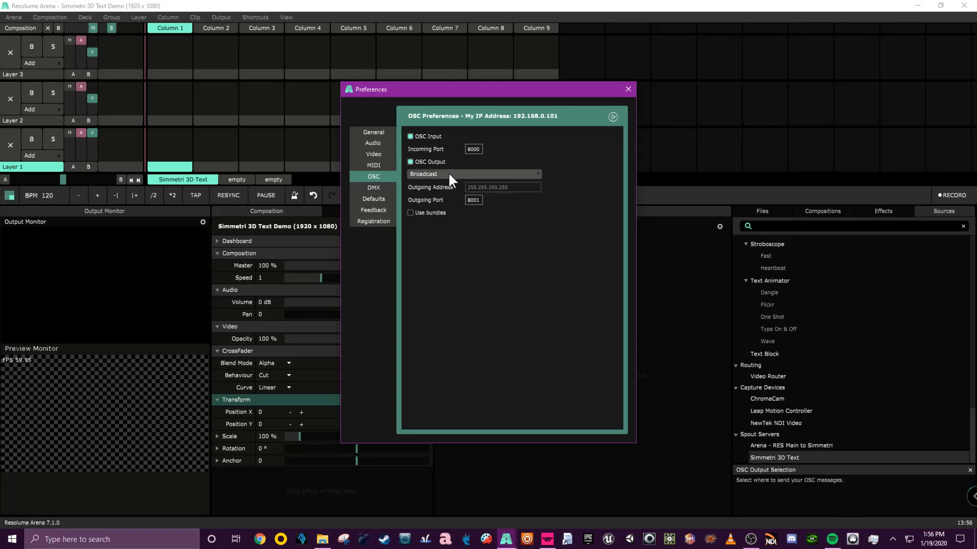
left_click(448, 173)
left_click(445, 196)
left_click(446, 176)
left_click(446, 208)
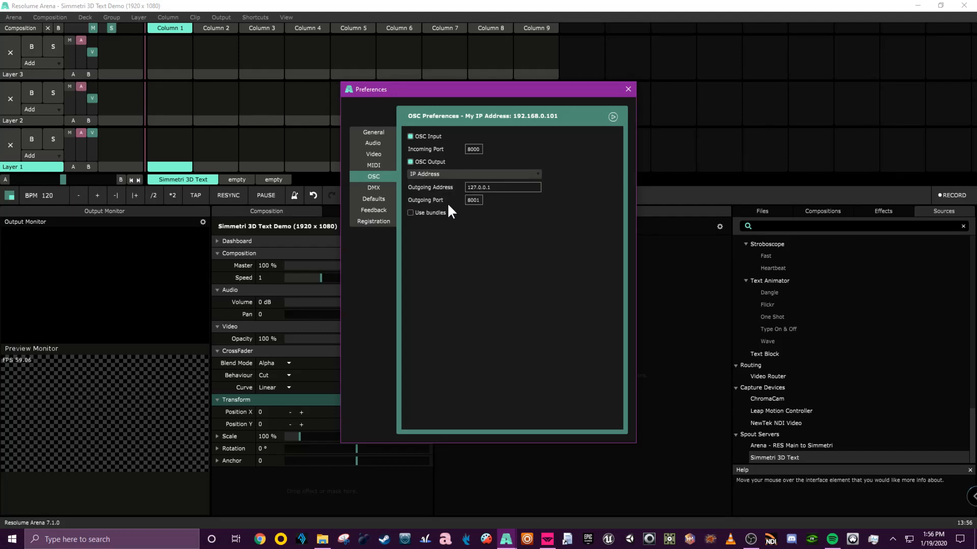
left_click(466, 175)
left_click(444, 198)
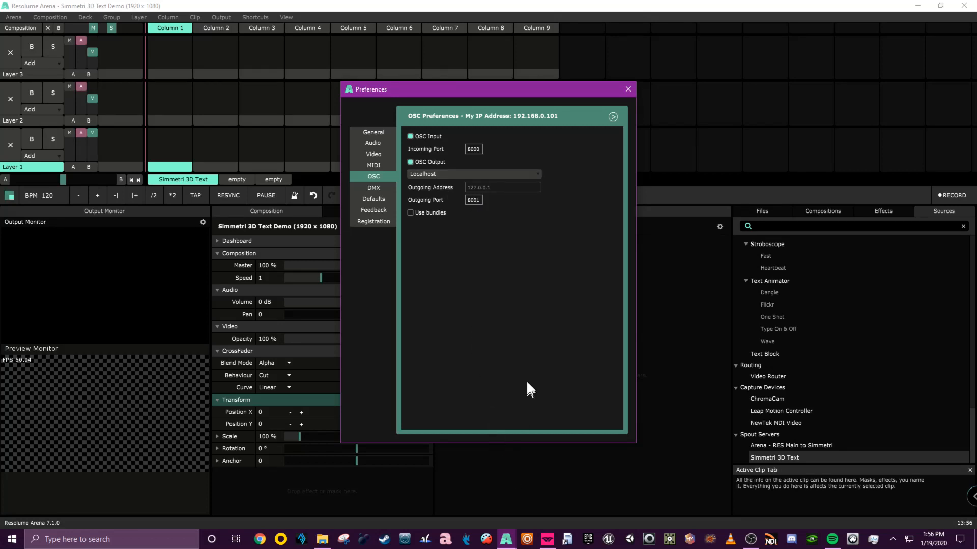
Close the Preferences dialog and collapse Simmetri's property editor panel.
left_click(547, 539)
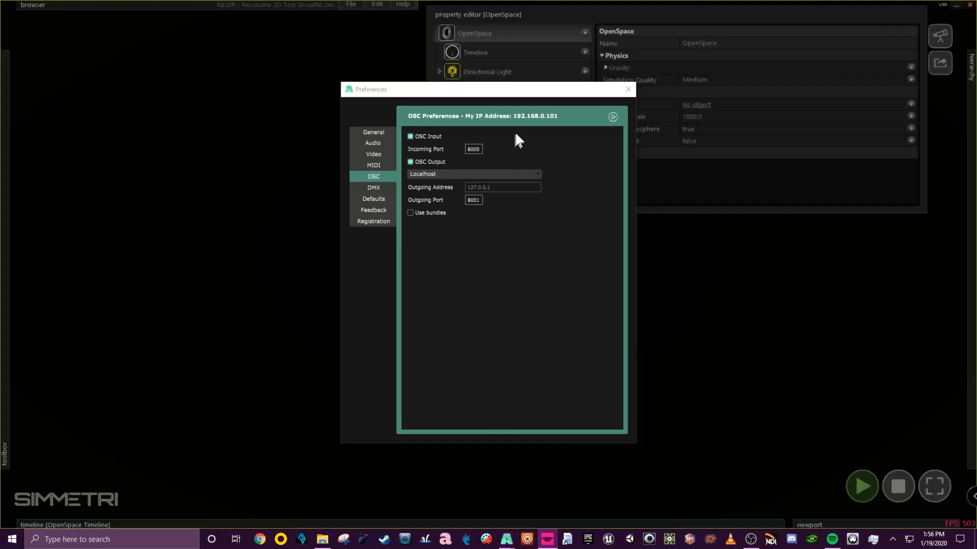
left_click(629, 88)
left_click(532, 8)
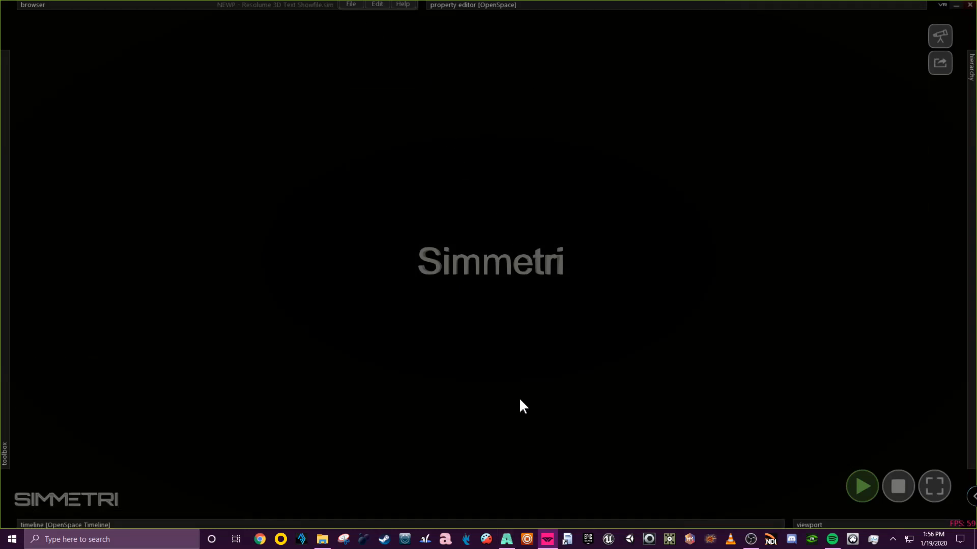
Switch between Resolume Arena and Simmetri to compare the two windows.
left_click(507, 539)
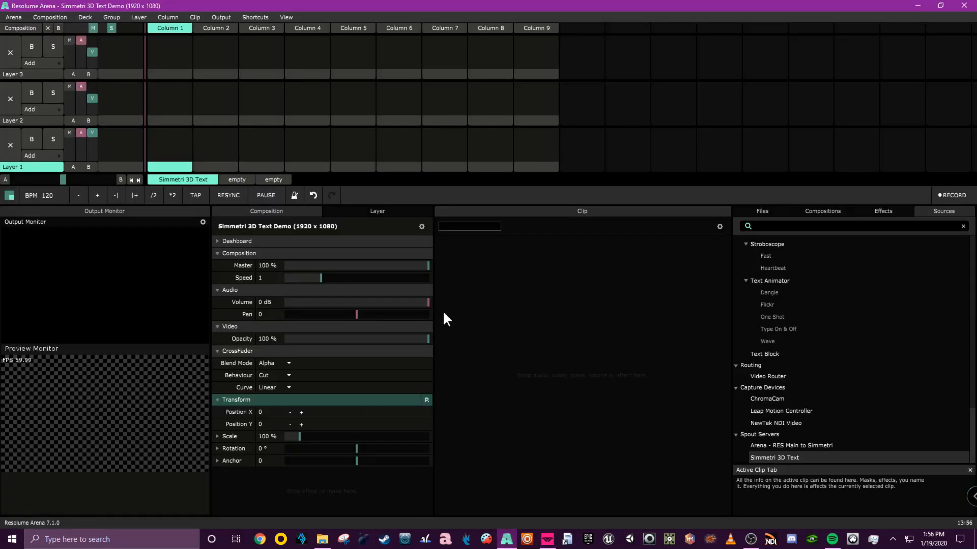
left_click(548, 539)
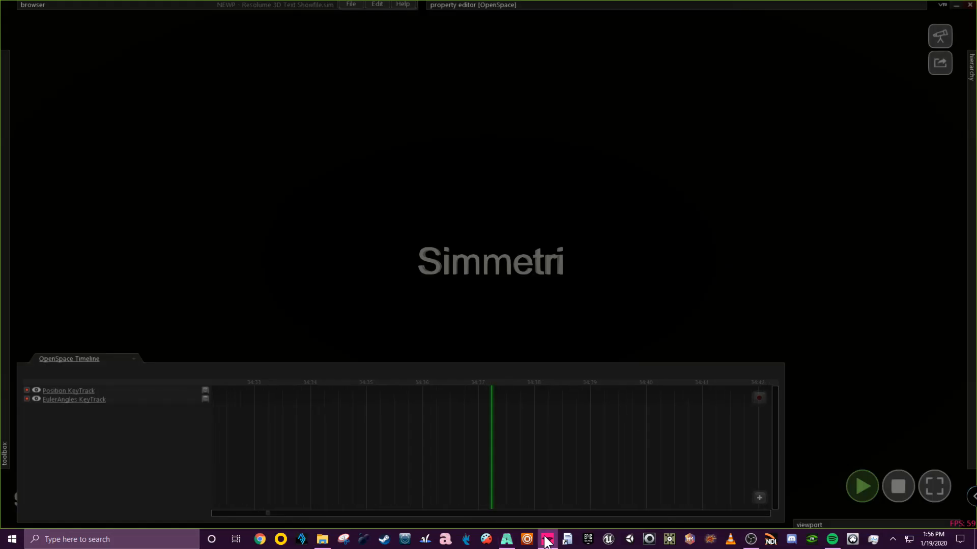
left_click(507, 539)
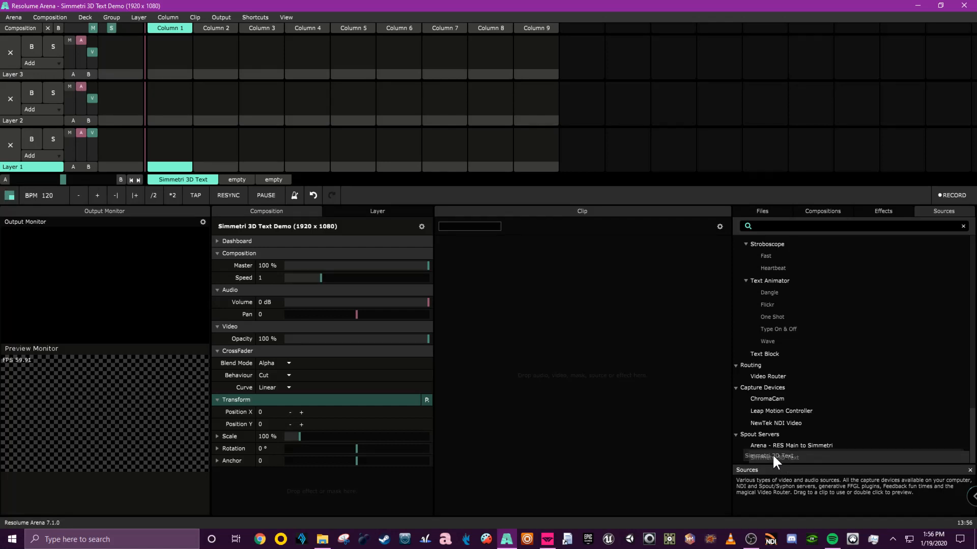
Add the Simmetri 3D Text effect from the effects browser to the composition.
left_click(885, 210)
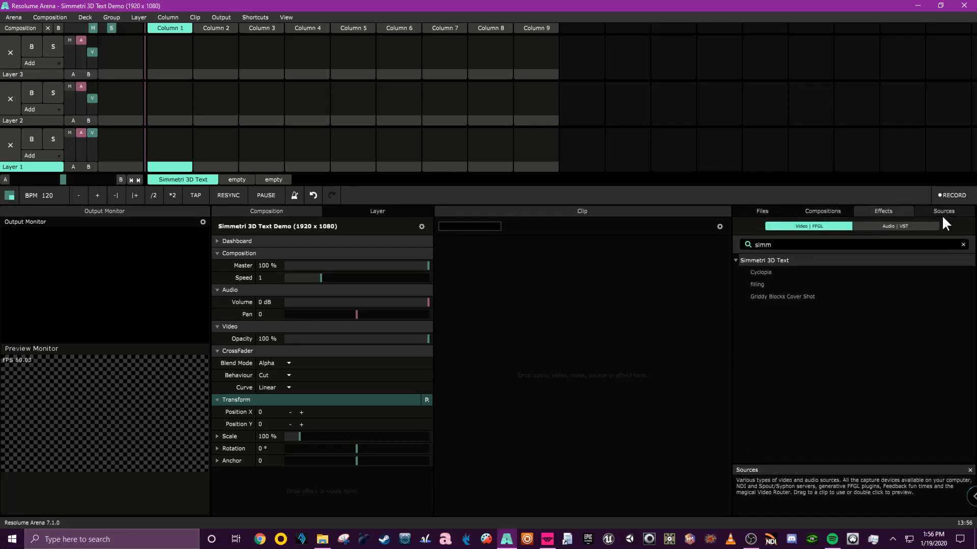
left_click(948, 209)
left_click(890, 209)
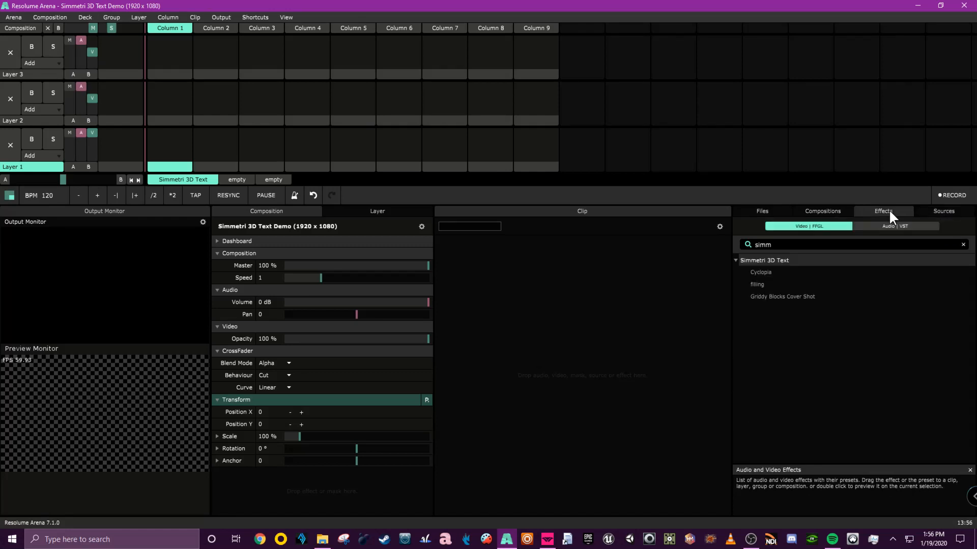
left_click(944, 209)
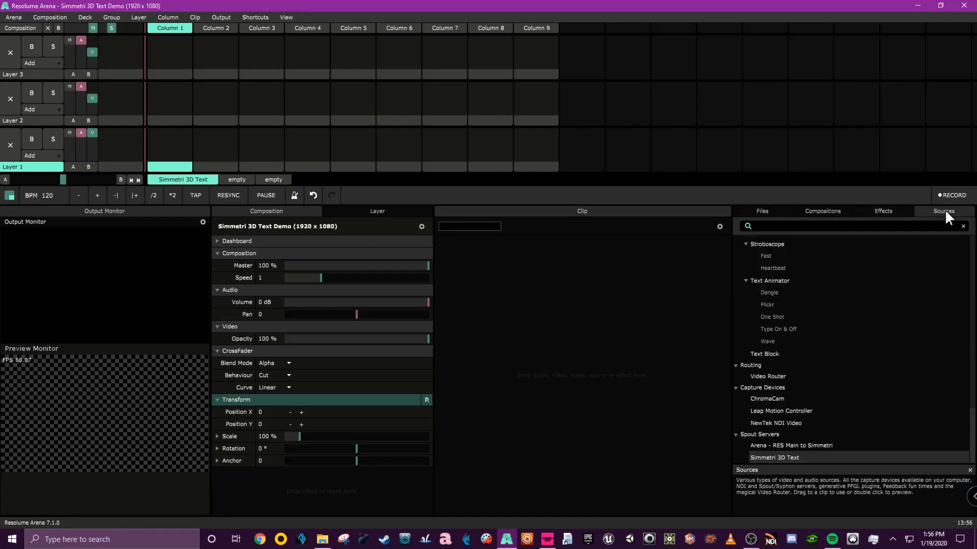
left_click(883, 209)
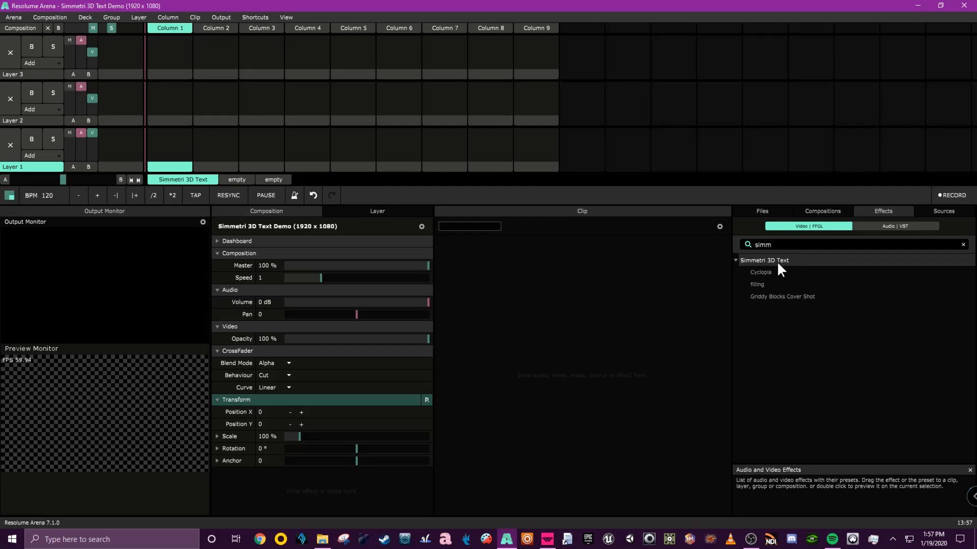
left_click_drag(774, 258, 331, 485)
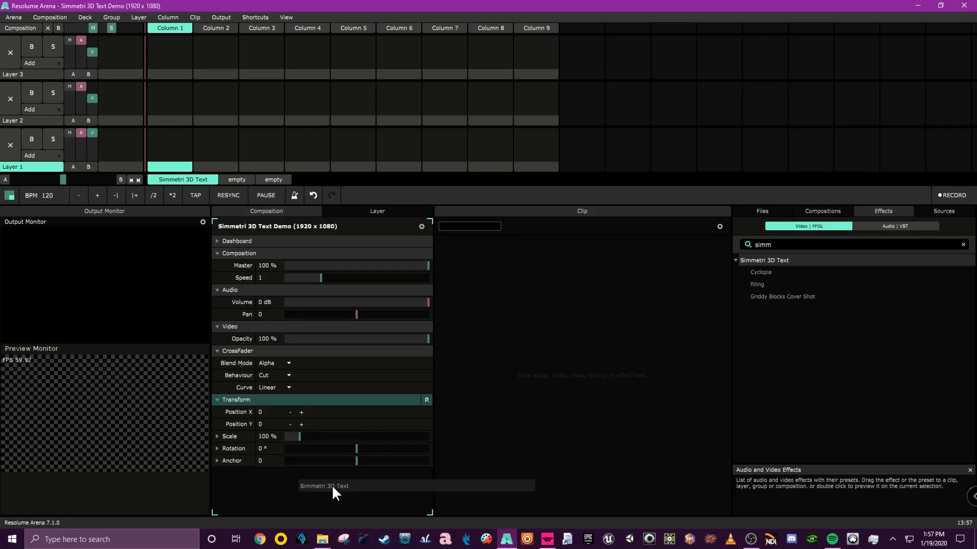
Collapse the Transform, CrossFader, Video, Audio and Composition sections of the composition panel.
left_click(250, 399)
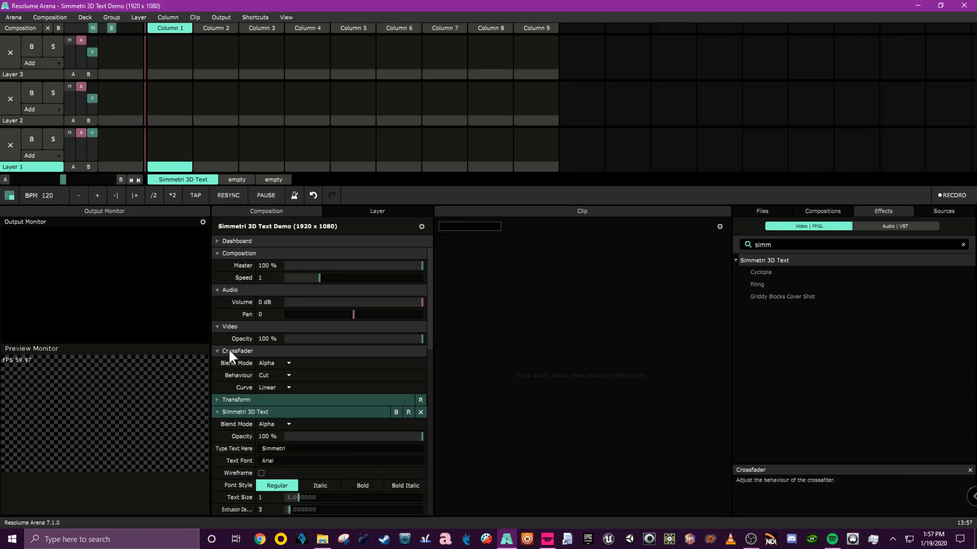
left_click(228, 350)
left_click(227, 327)
left_click(227, 289)
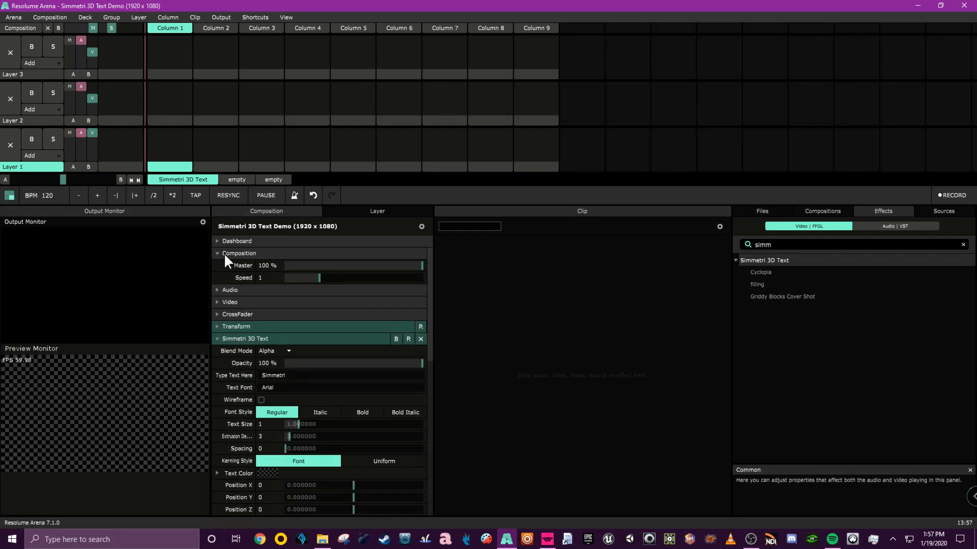
left_click(224, 253)
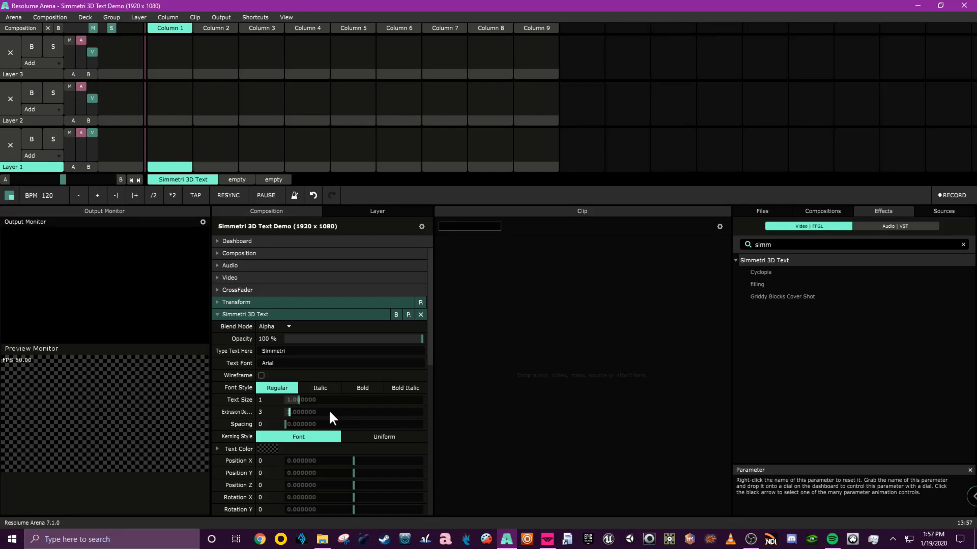
Enter OSC shortcut editing mode.
key("ctrl+shift+o")
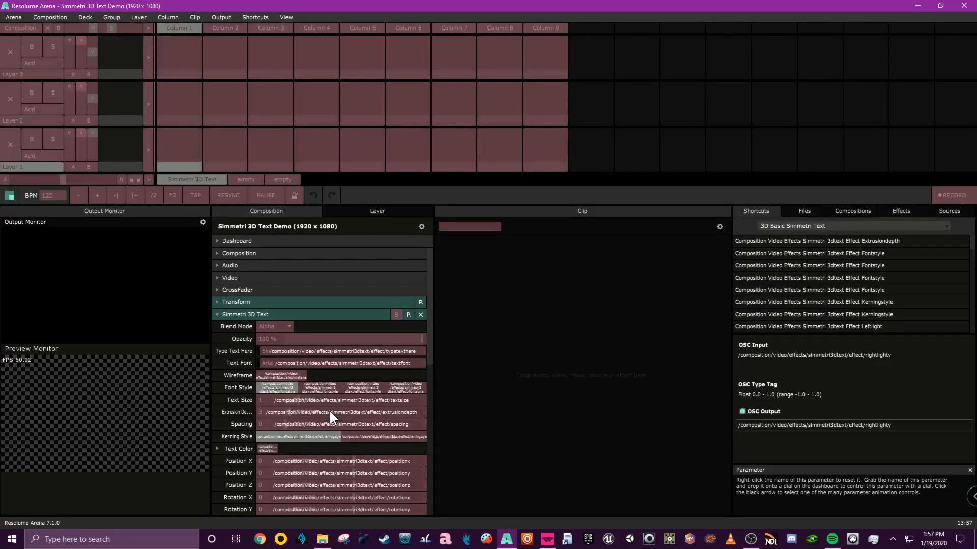
left_click(249, 16)
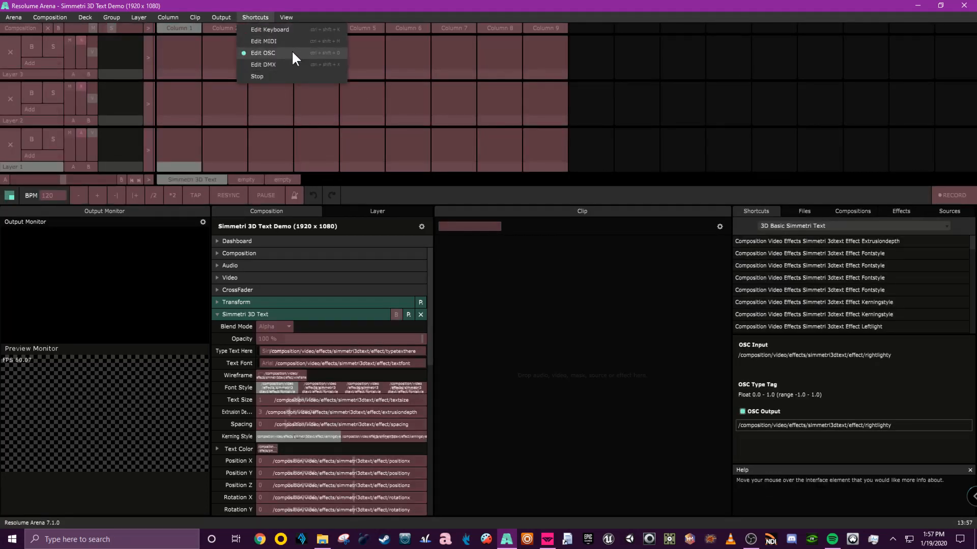
left_click(510, 333)
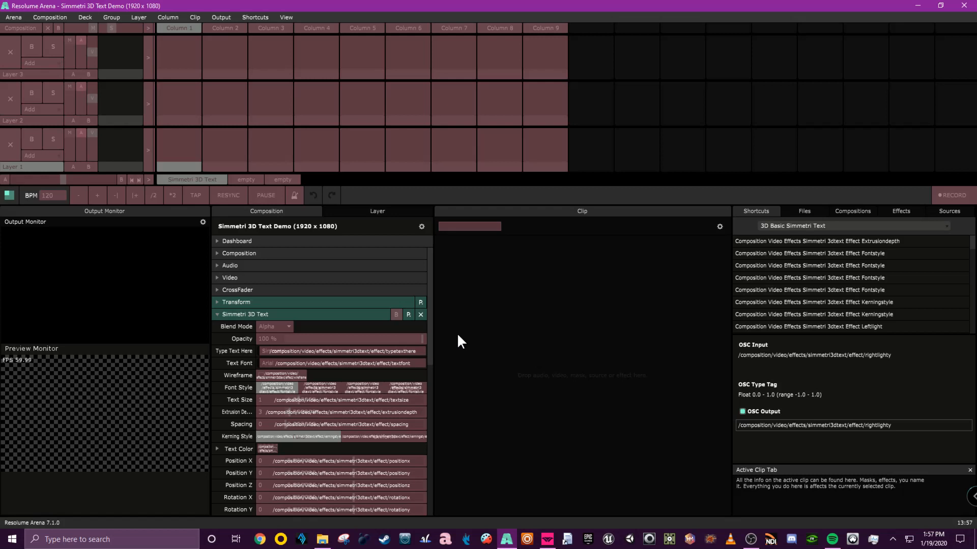
Select the Default shortcut preset after trying Output All OSC Messages and NEWP Fighter Class.
left_click(782, 225)
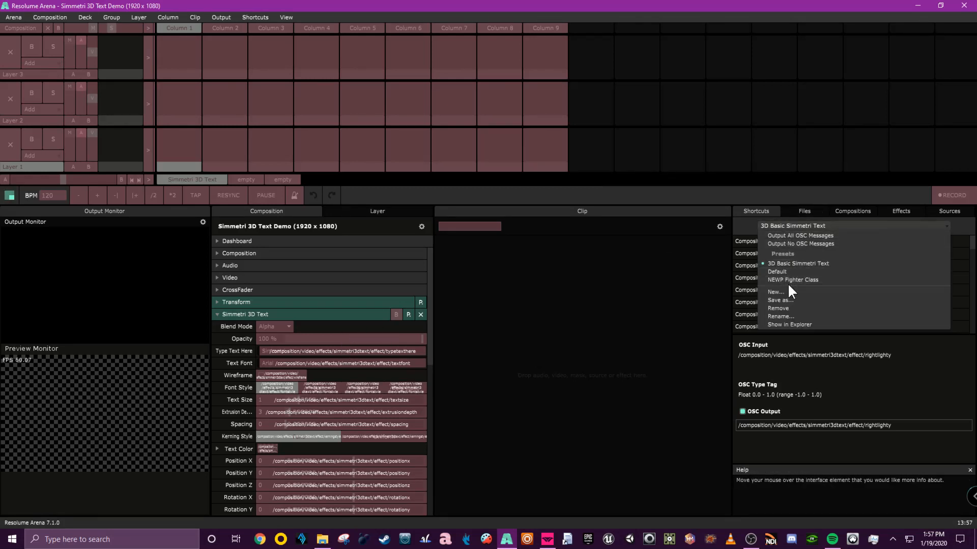
left_click(792, 235)
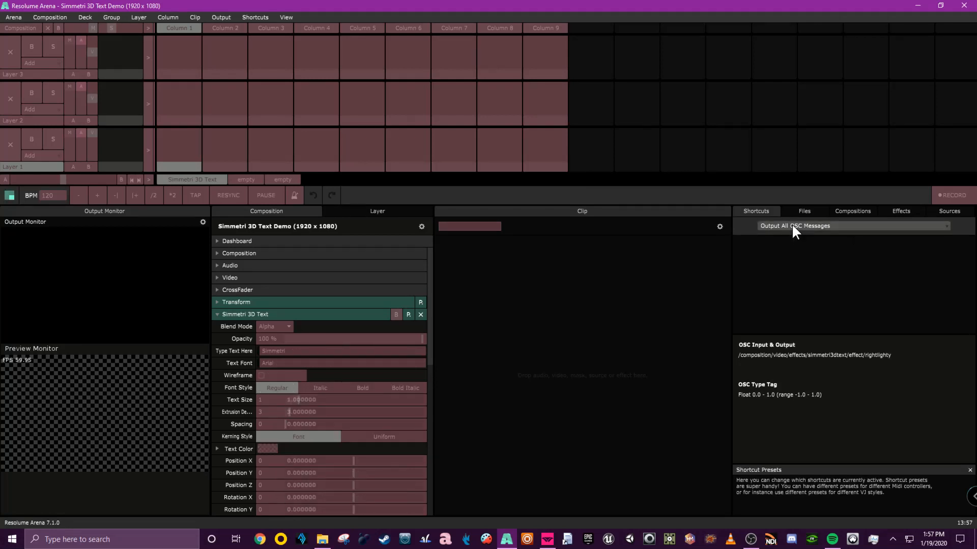
left_click(791, 227)
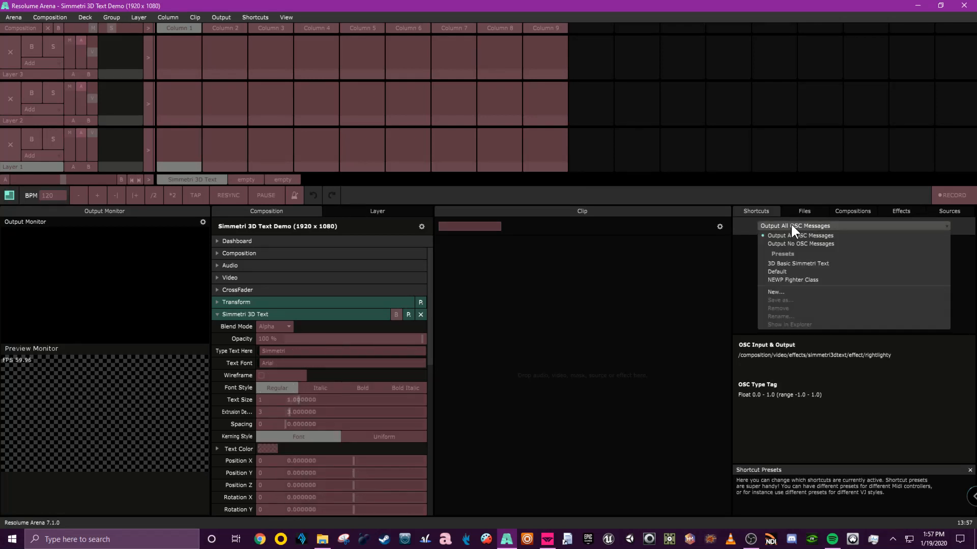
left_click(789, 279)
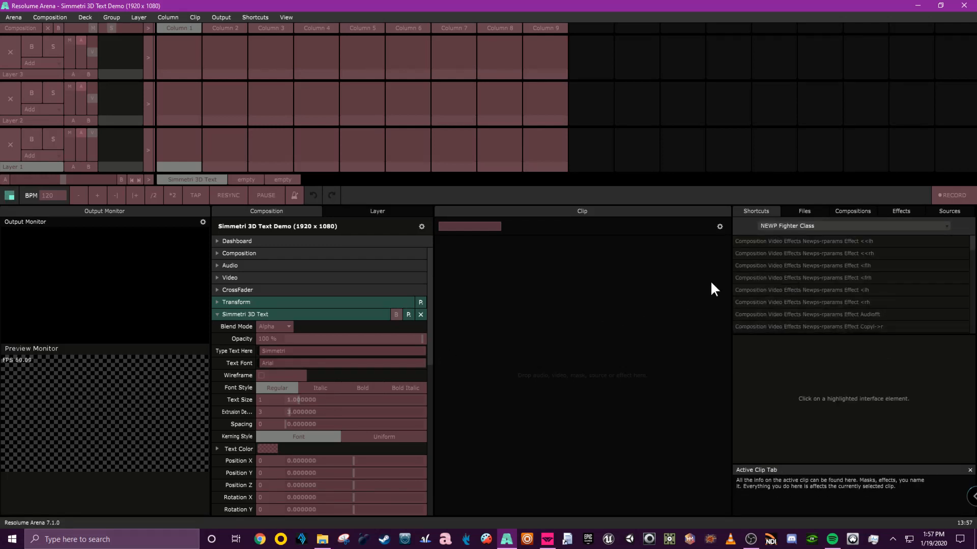
left_click(765, 226)
left_click(776, 272)
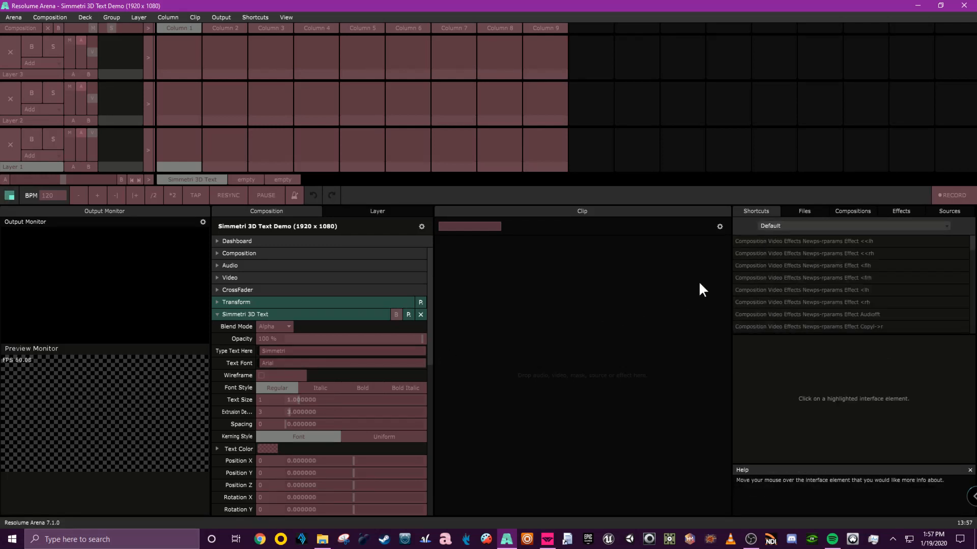
Enable OSC output for the 3D Text effect's Type Text Here parameter.
left_click(357, 339)
left_click(353, 351)
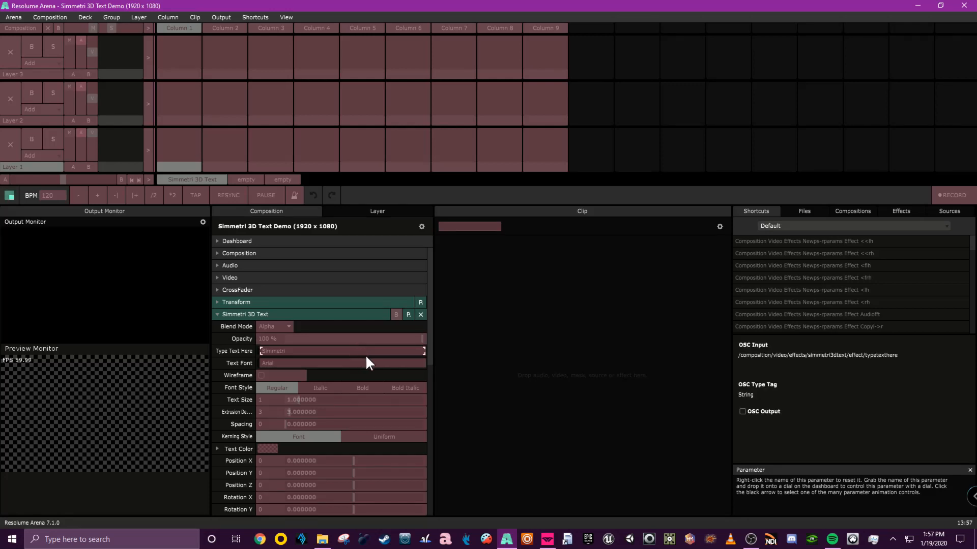
left_click(743, 412)
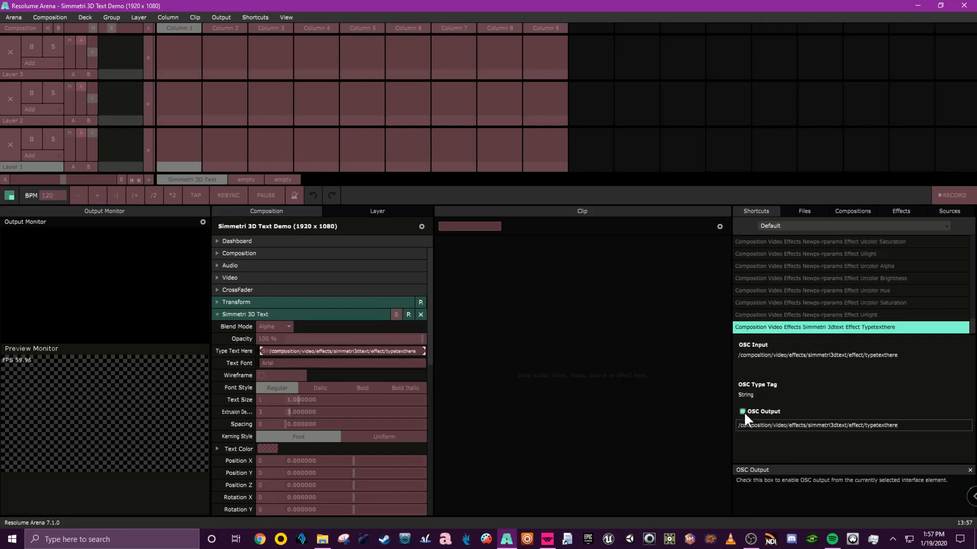
left_click(808, 225)
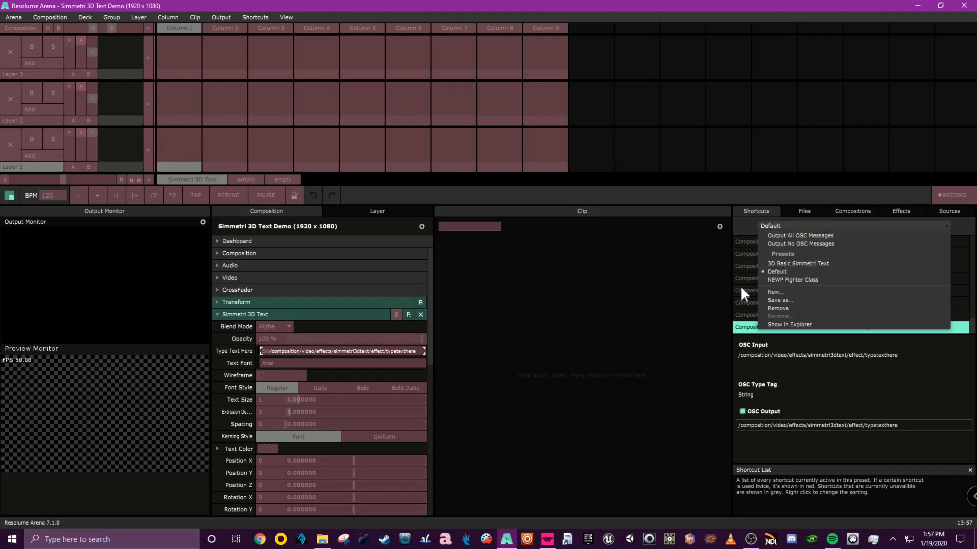
left_click(660, 376)
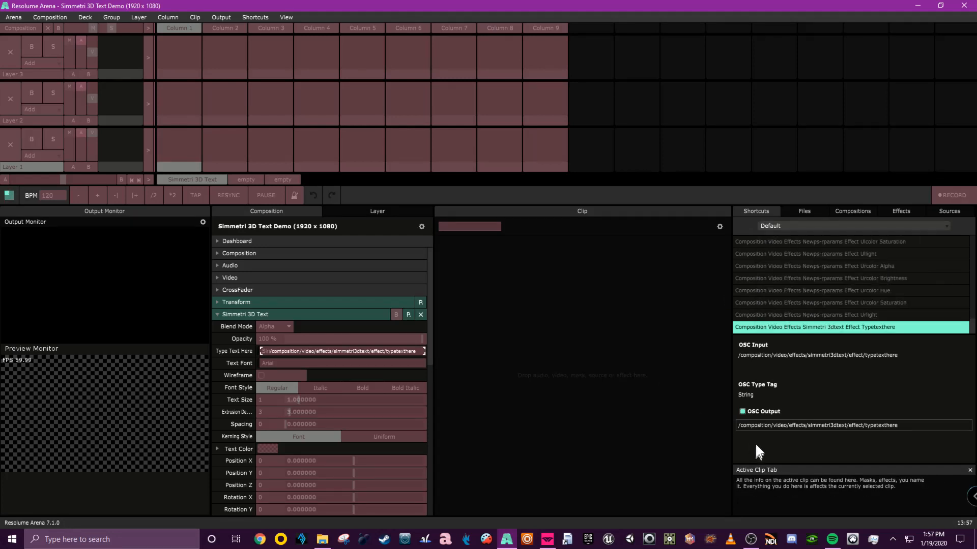
Load the 3D Basic Simmetri Text shortcut preset after trying Output All OSC Messages.
left_click(781, 225)
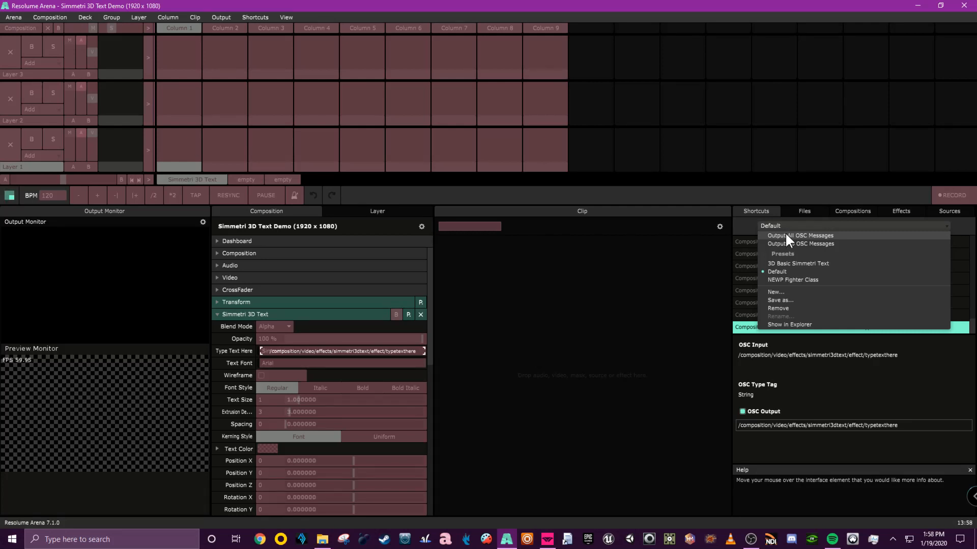
left_click(785, 234)
left_click_drag(243, 312, 248, 313)
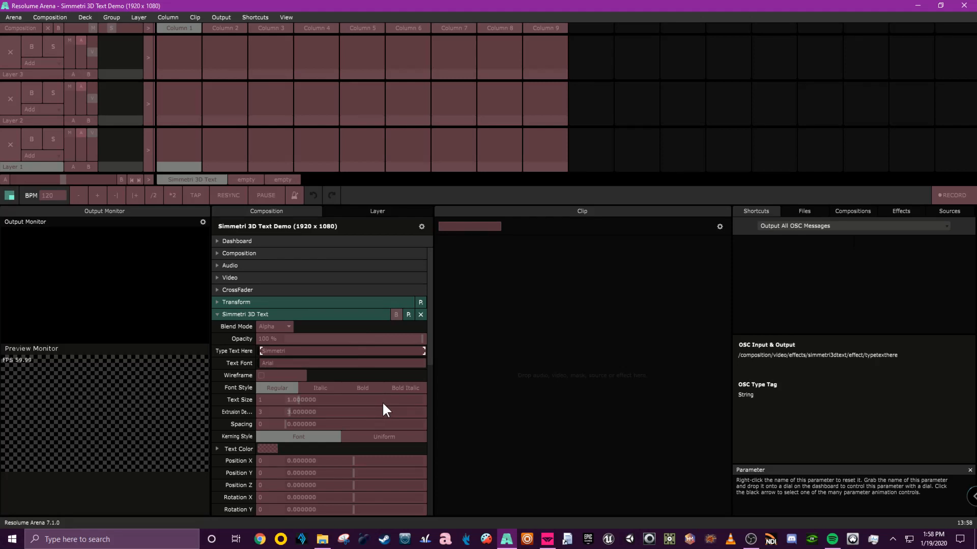
left_click(807, 224)
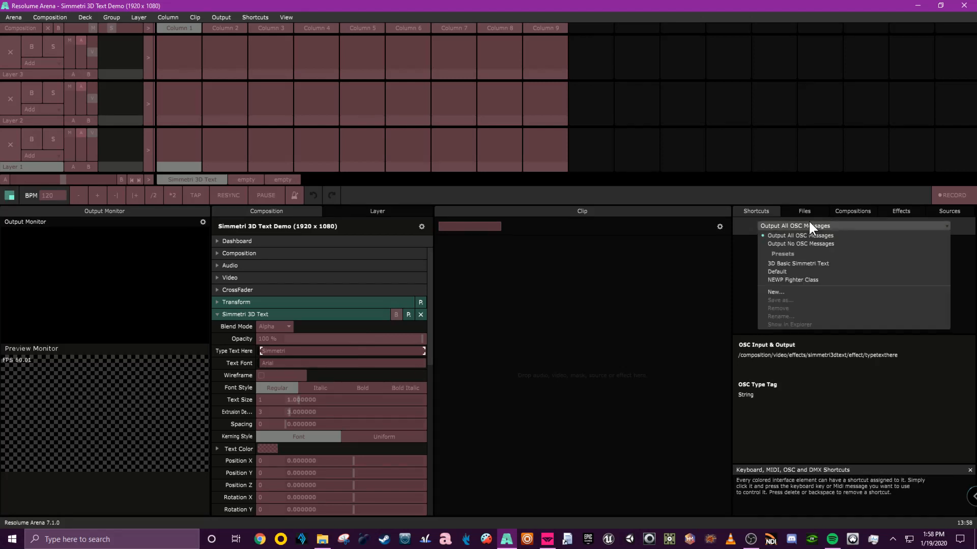
left_click(783, 262)
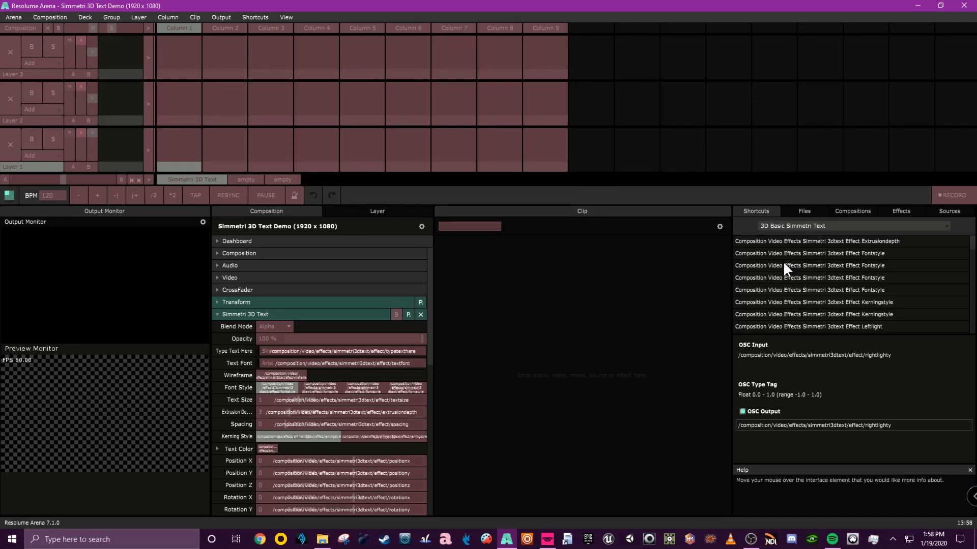
Scroll through the 3D Text effect's parameters to review their assigned OSC addresses.
left_click(780, 226)
left_click(587, 296)
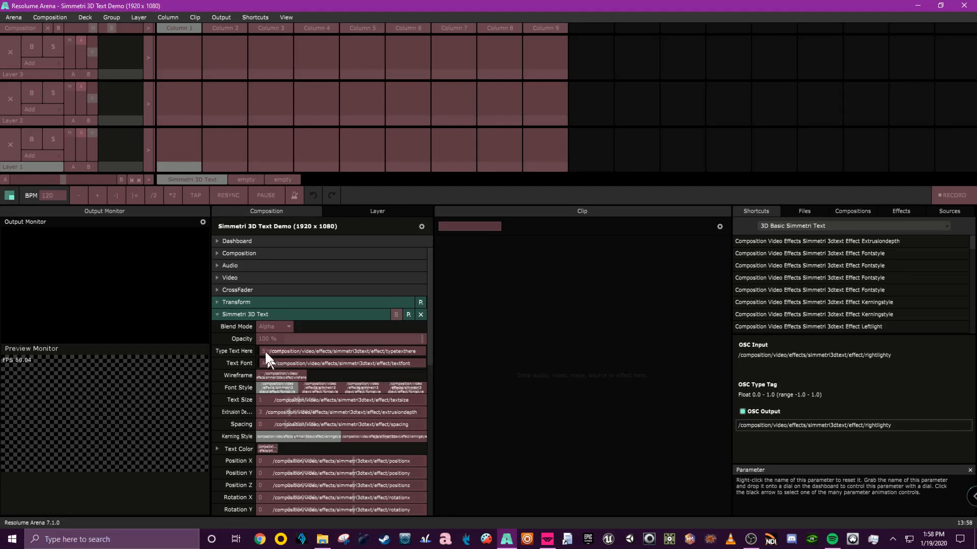
scroll(331, 368, "down", 10)
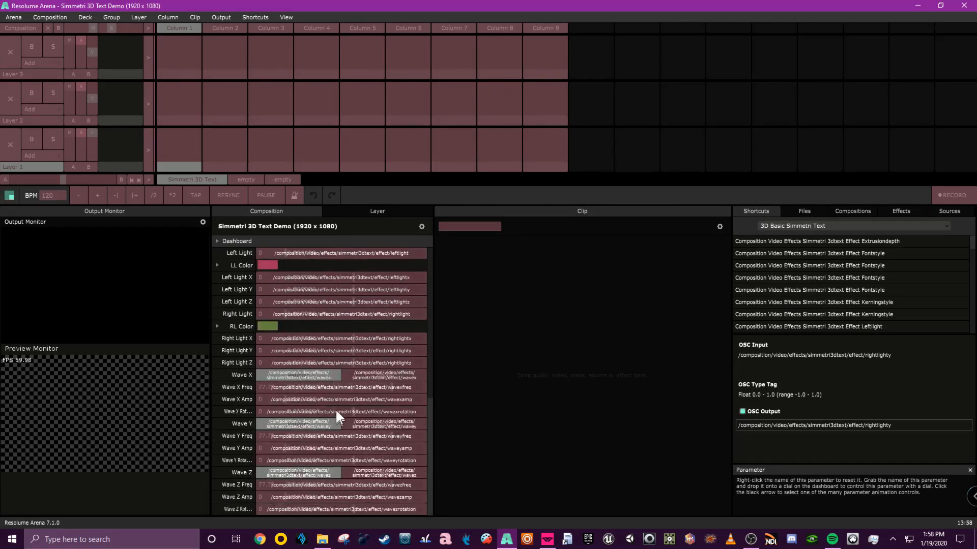
scroll(325, 420, "up", 10)
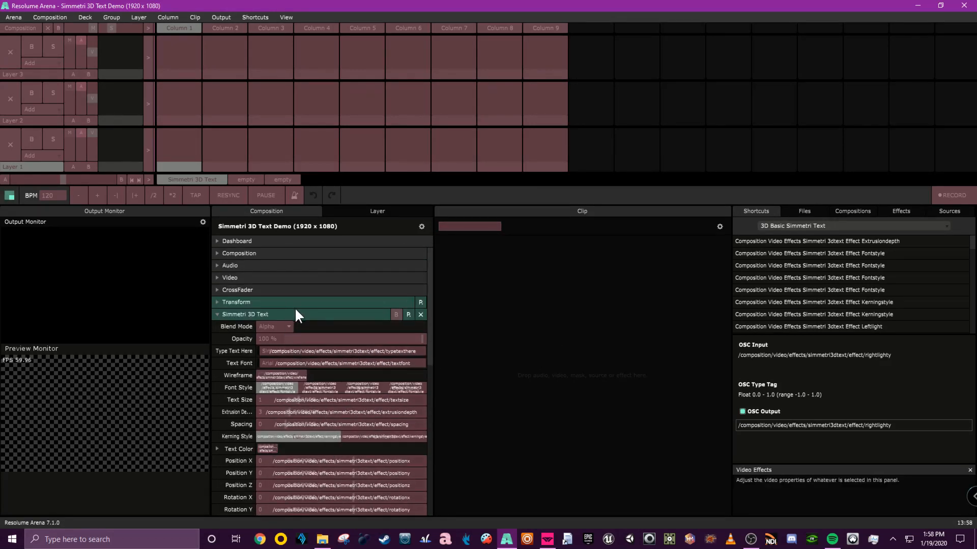
scroll(319, 331, "down", 10)
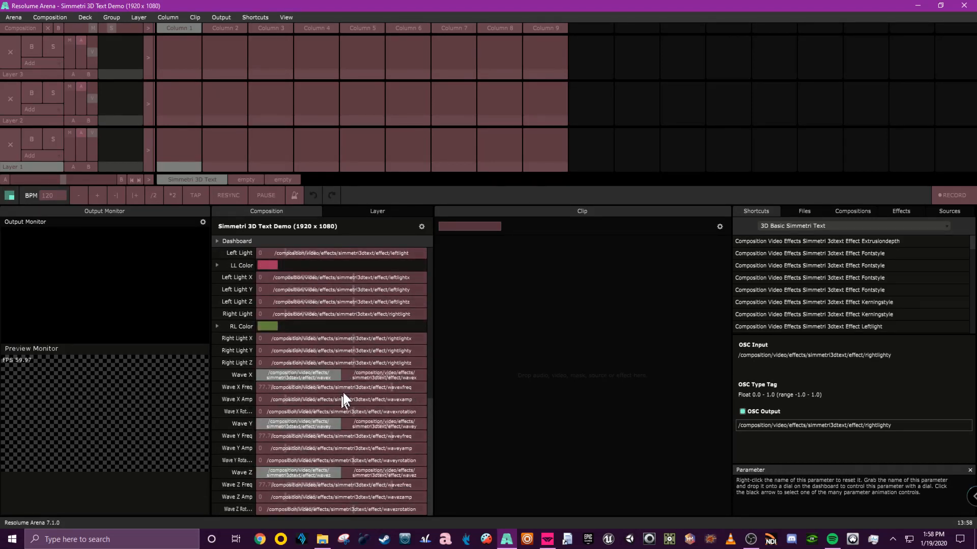
scroll(344, 388, "up", 1)
scroll(347, 383, "up", 10)
scroll(334, 361, "down", 10)
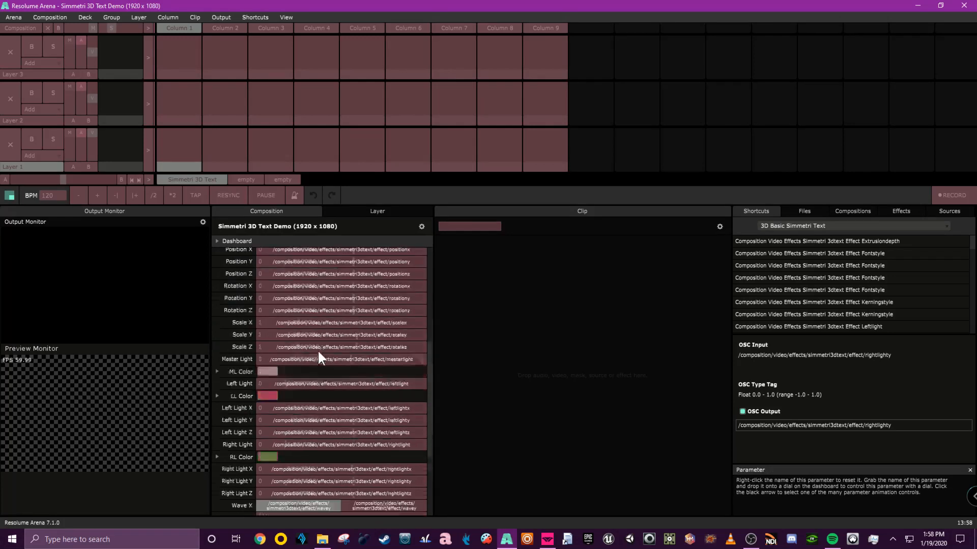
scroll(276, 372, "up", 5)
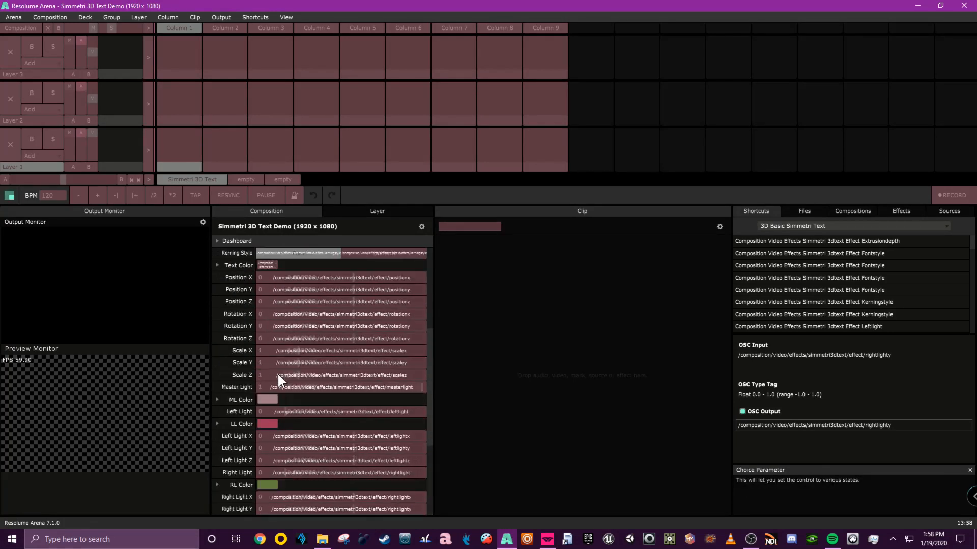
Expand LL Color in HSB mode and enable OSC output for its Hue, Saturation, Brightness and Alpha.
left_click(217, 476)
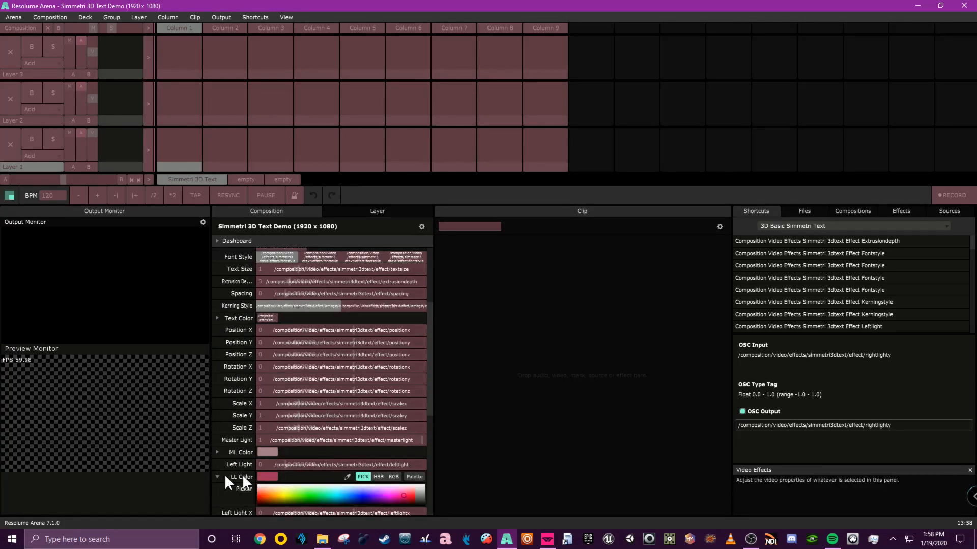
left_click(378, 477)
scroll(351, 453, "down", 3)
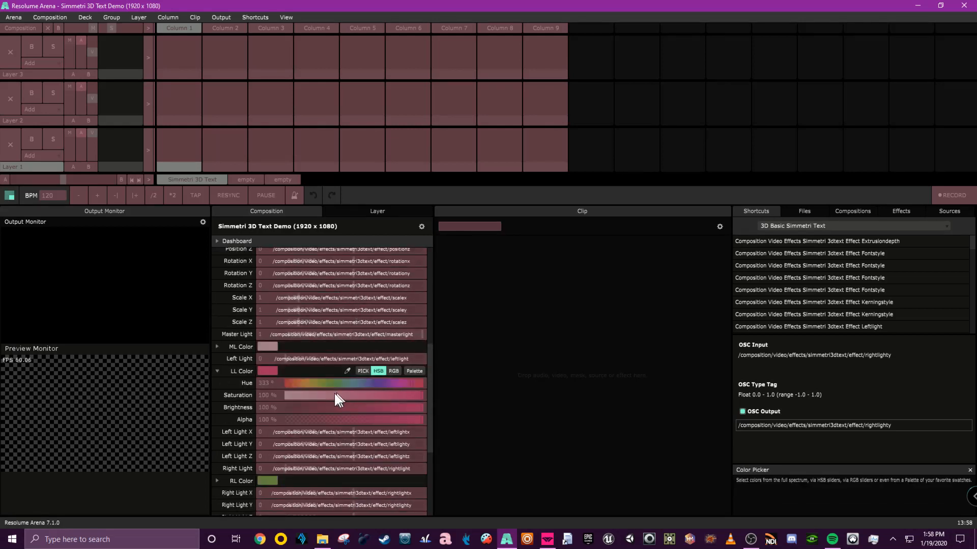
left_click(319, 387)
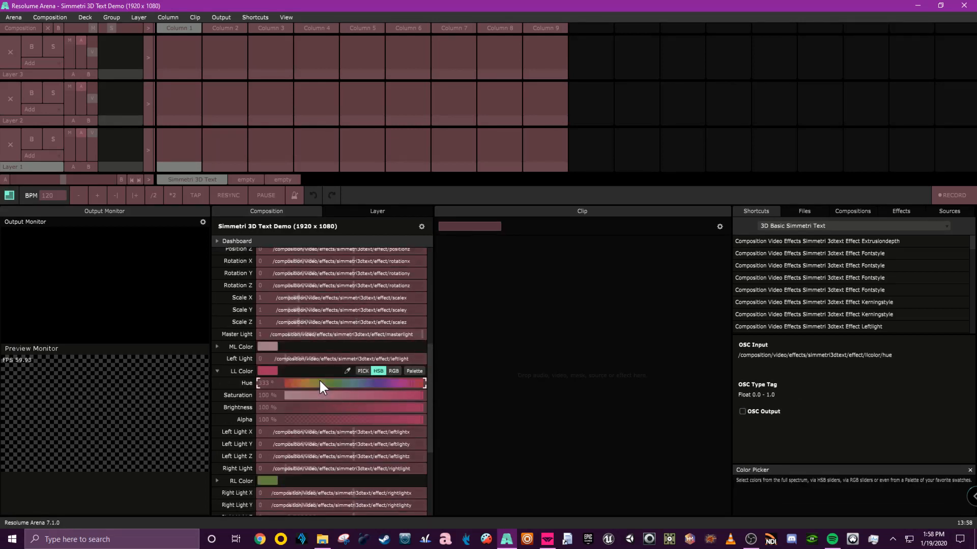
left_click(387, 396)
left_click(741, 410)
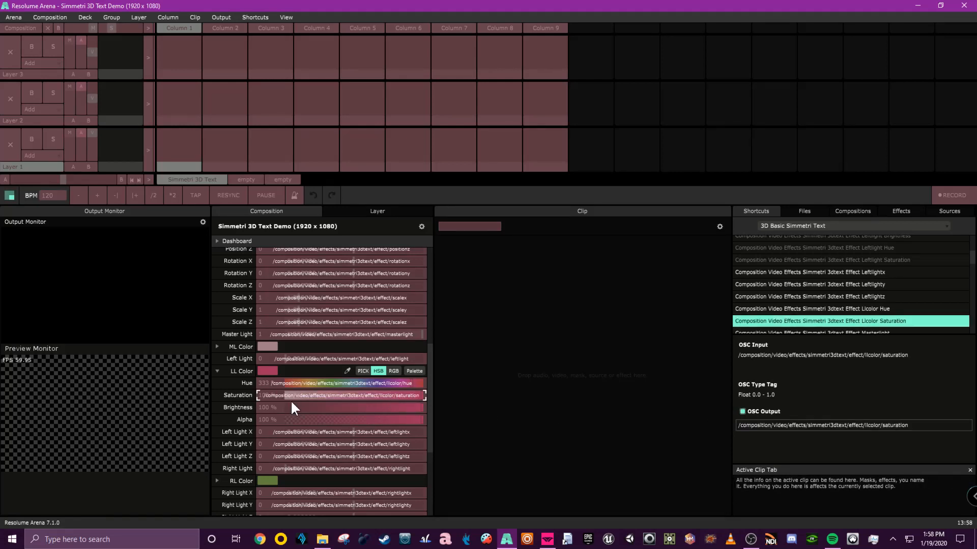
left_click(295, 405)
left_click(743, 410)
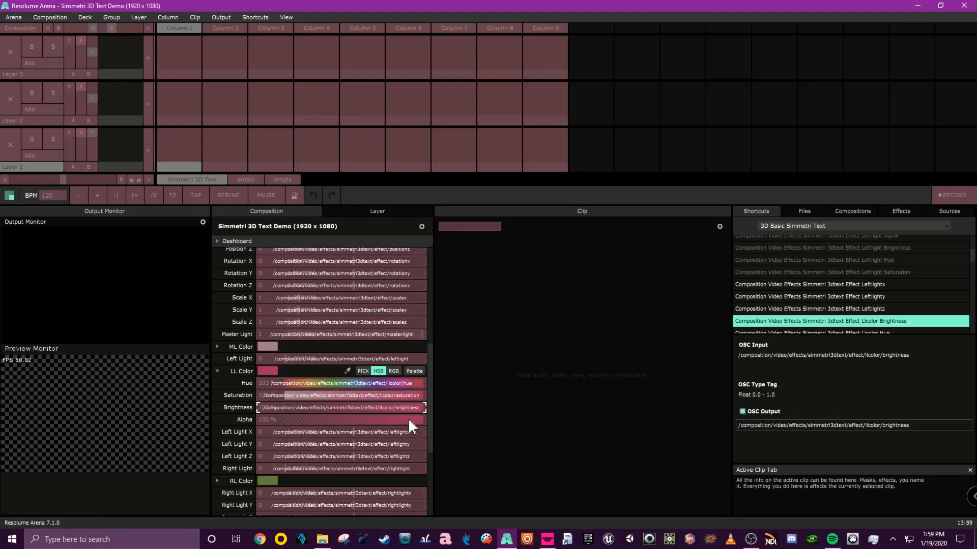
left_click(408, 418)
left_click(743, 411)
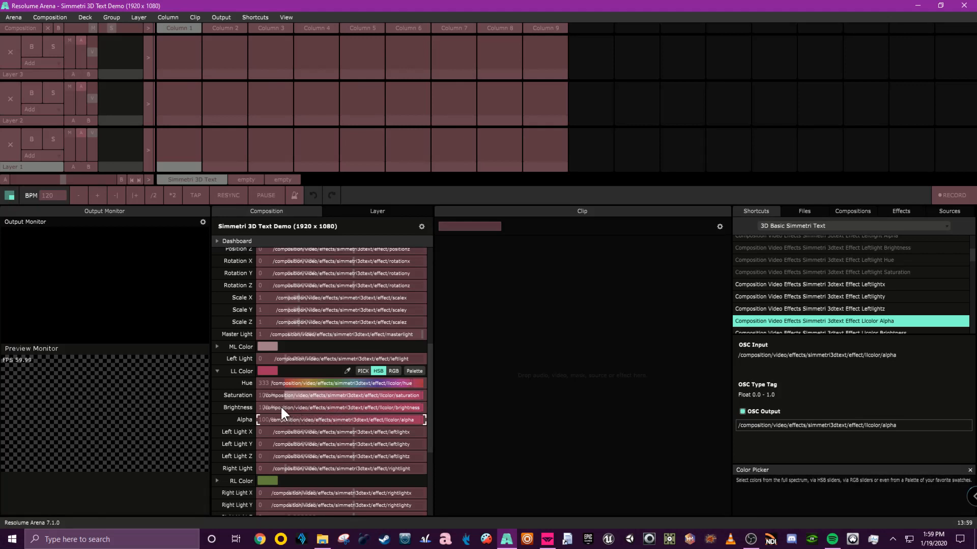
Expand ML Color in HSB mode and enable OSC output for its Hue, Saturation, Brightness and Alpha.
left_click(217, 346)
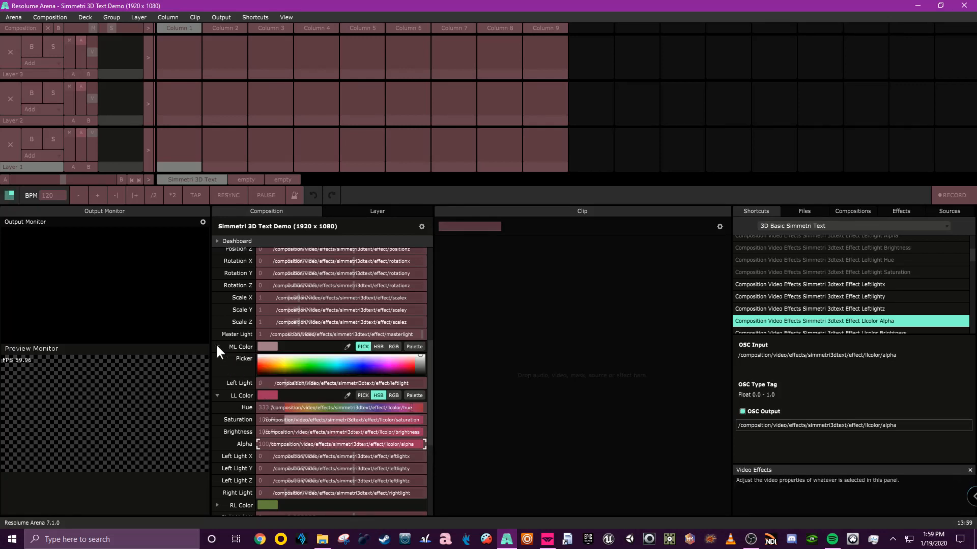
left_click(394, 346)
left_click(380, 346)
left_click(311, 361)
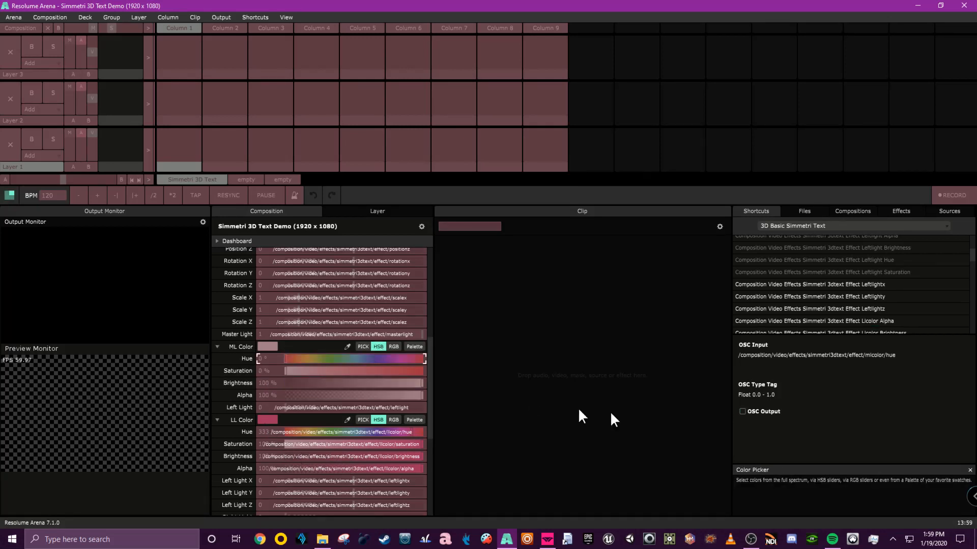
left_click(743, 411)
left_click(340, 371)
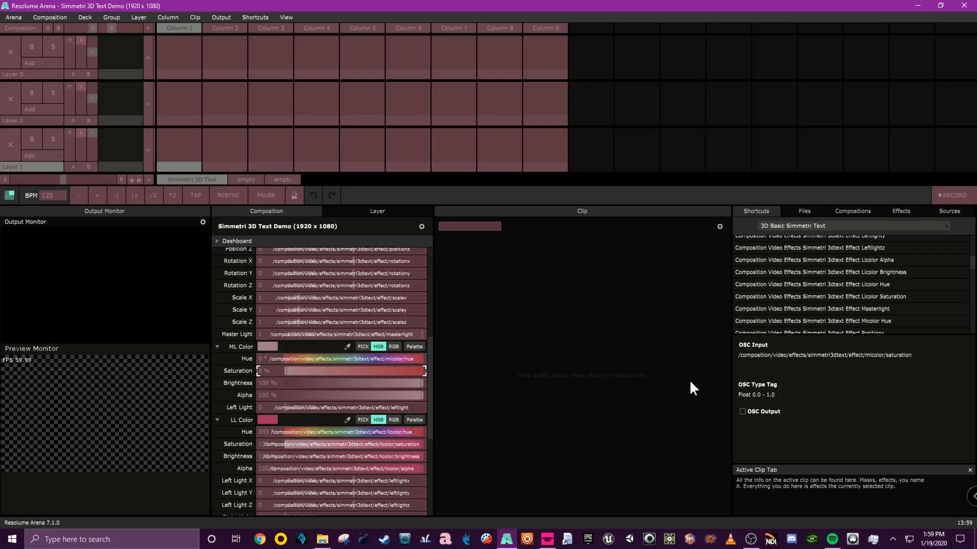
left_click(743, 411)
left_click(374, 383)
left_click(743, 411)
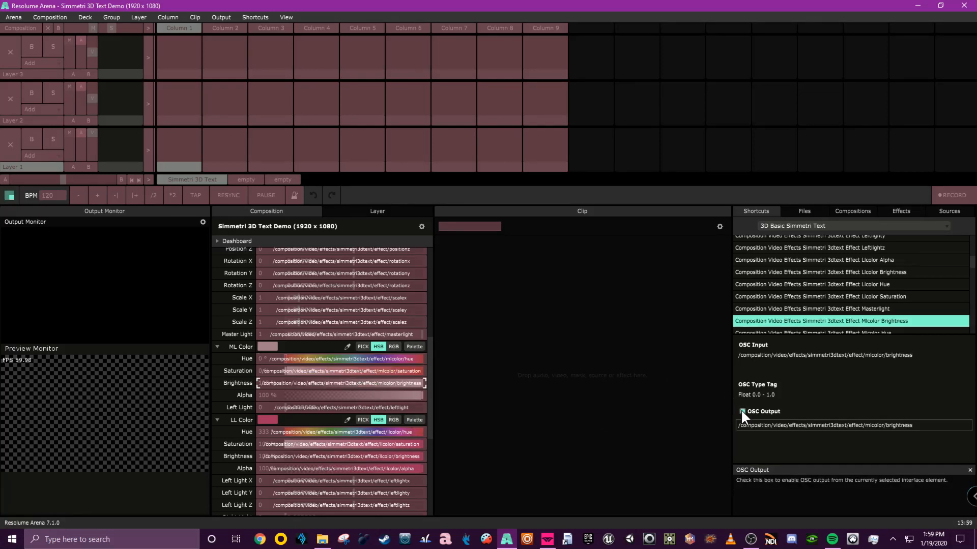
left_click(374, 396)
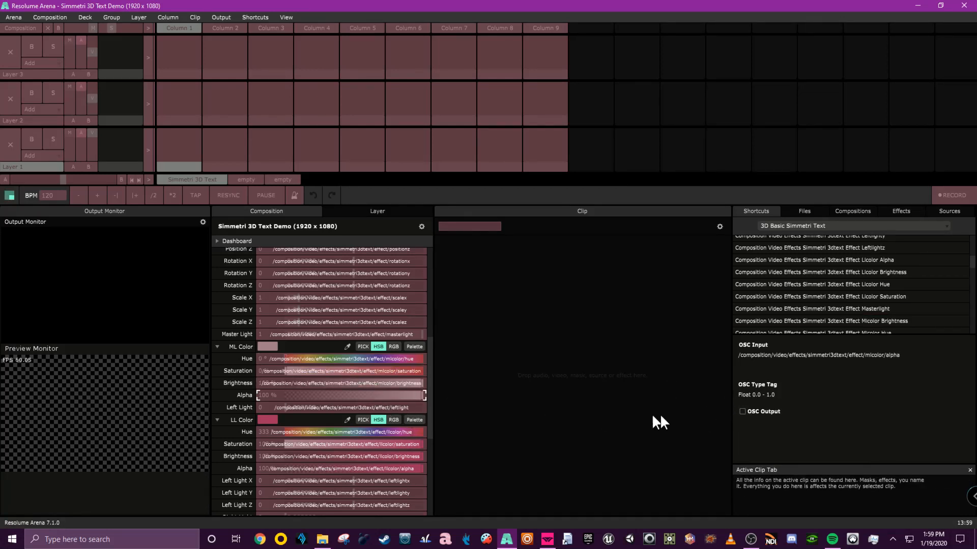
left_click(742, 412)
Expand RL Color and enable OSC output for its Hue, Saturation, Brightness and Alpha.
scroll(297, 401, "down", 5)
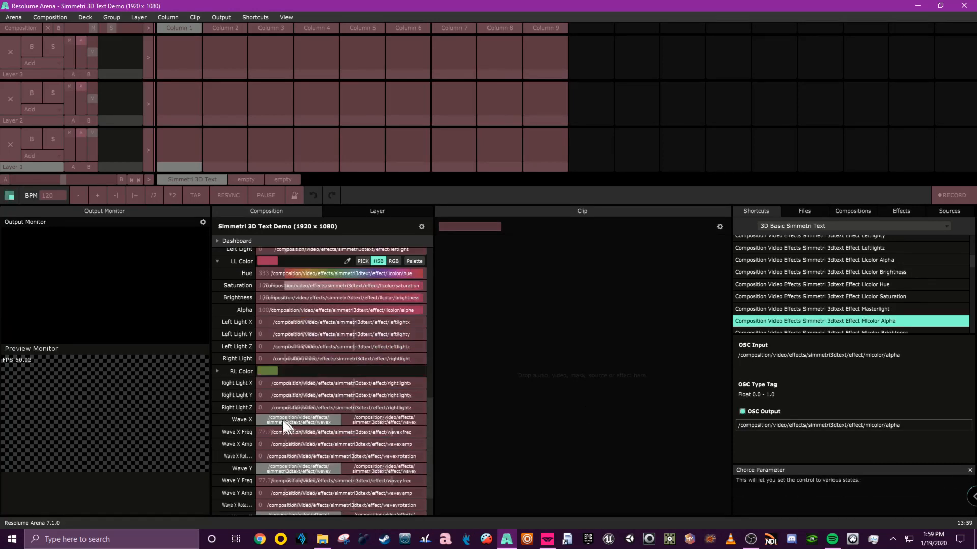
left_click(217, 373)
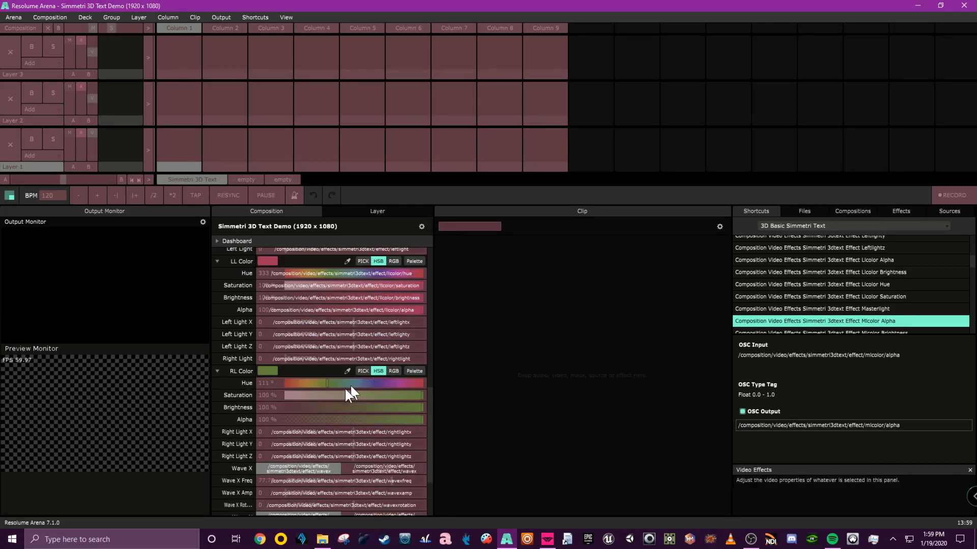
left_click(330, 383)
left_click(742, 411)
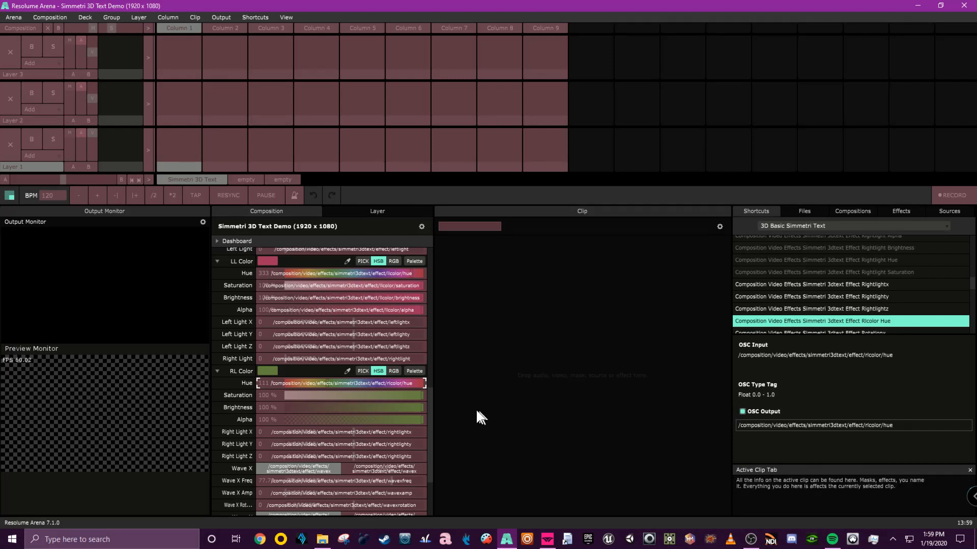
left_click(386, 396)
left_click(742, 412)
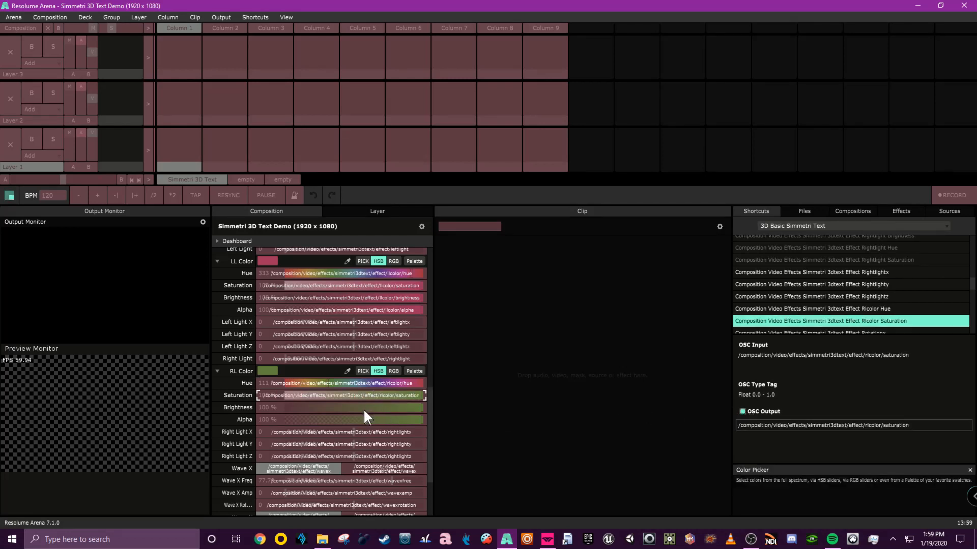
left_click(363, 408)
left_click(743, 411)
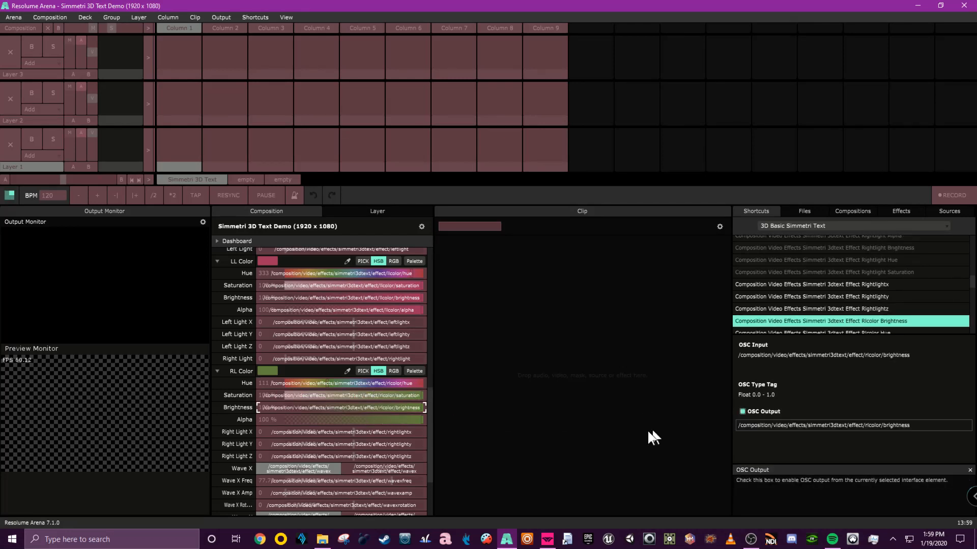
left_click(386, 420)
left_click(742, 412)
Collapse the RL, LL and ML Color parameters and exit OSC shortcut editing mode.
scroll(312, 410, "up", 2)
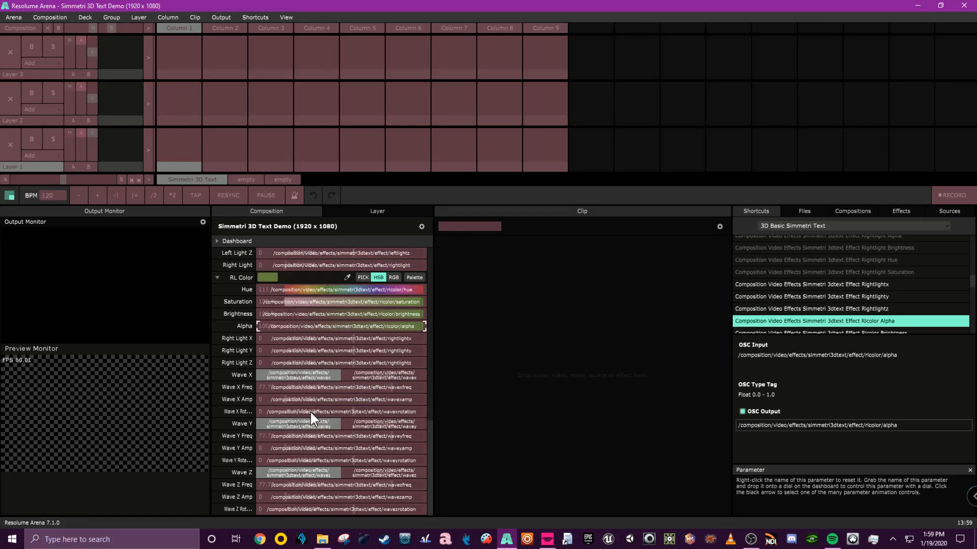
left_click(217, 435)
scroll(222, 332, "up", 2)
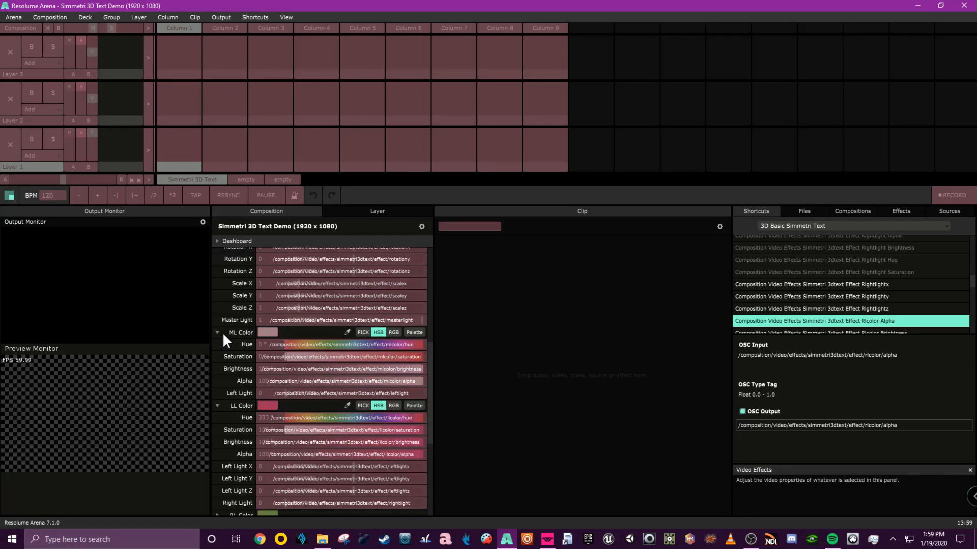
left_click(216, 406)
left_click(219, 333)
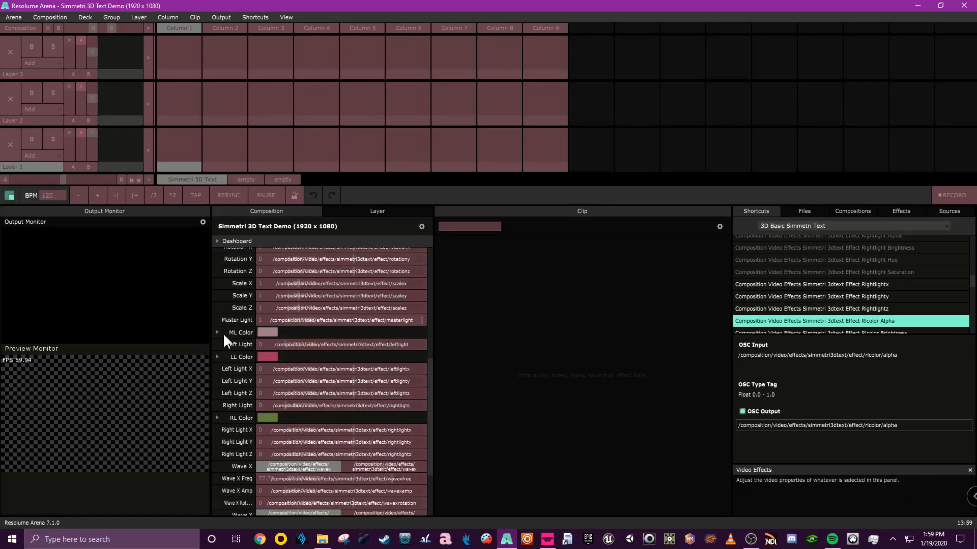
scroll(223, 333, "up", 3)
scroll(296, 298, "up", 3)
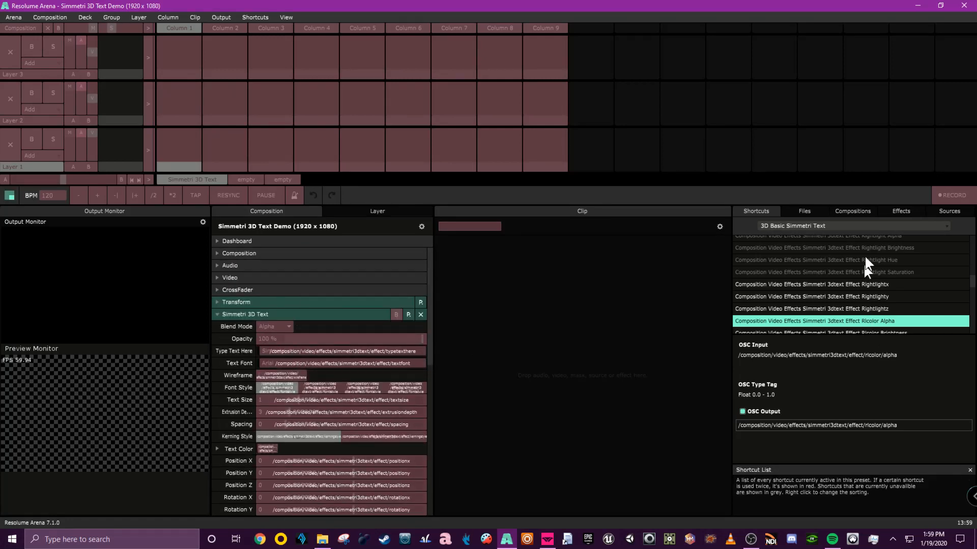
left_click(857, 225)
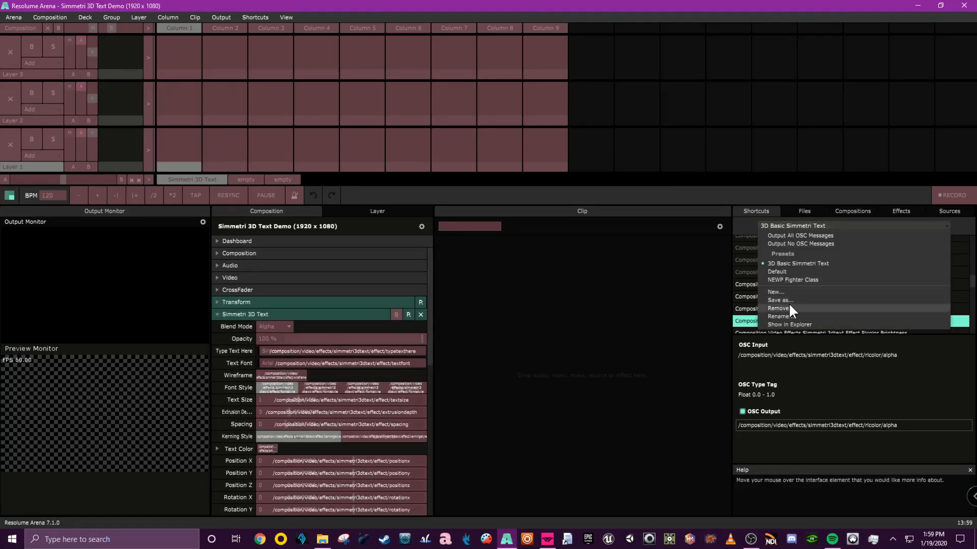
key("Escape")
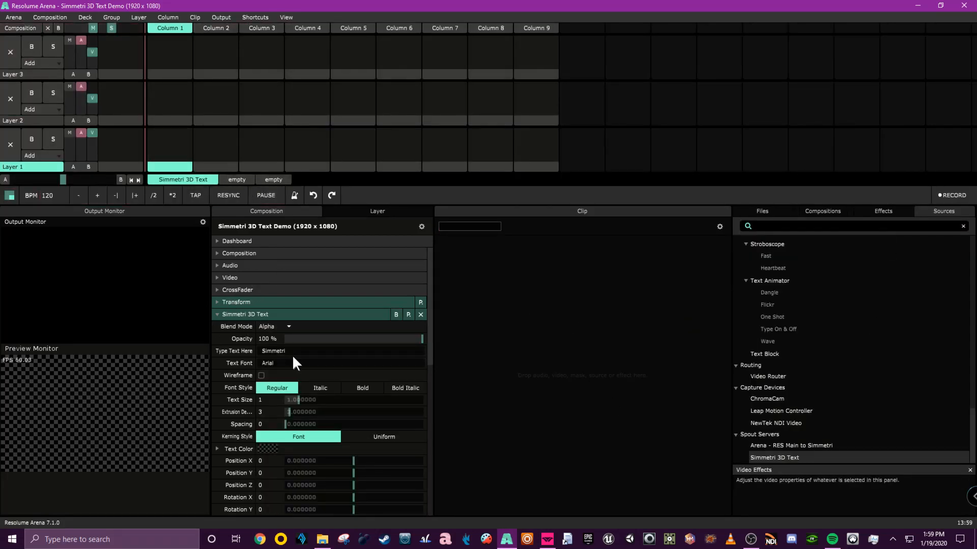
Switch to Simmetri, stop and restart scene playback, then return to Resolume Arena.
left_click(547, 539)
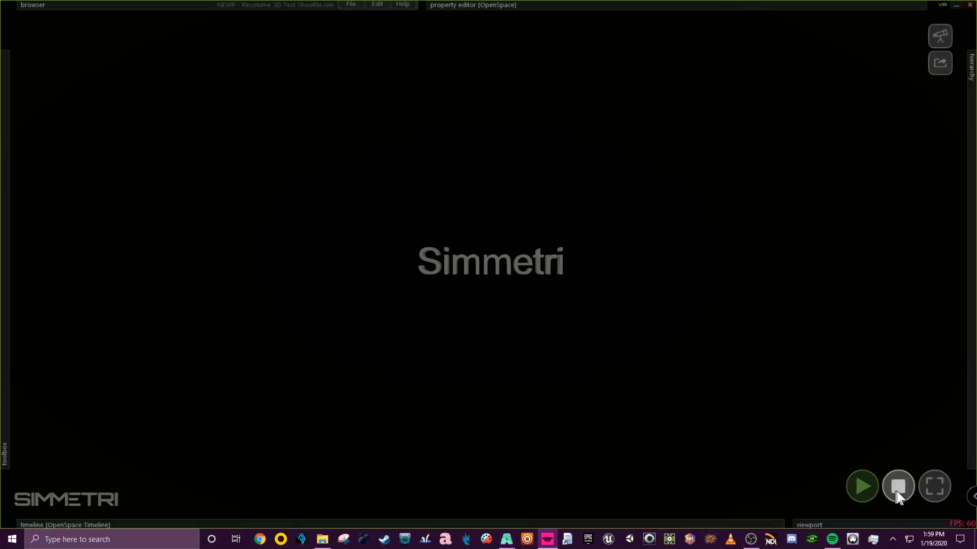
left_click(896, 491)
left_click(866, 487)
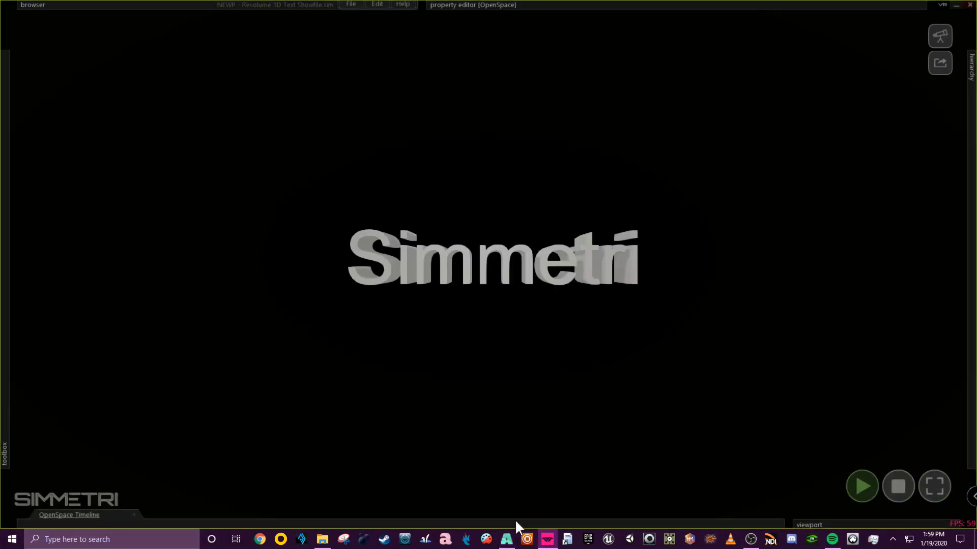
left_click(506, 539)
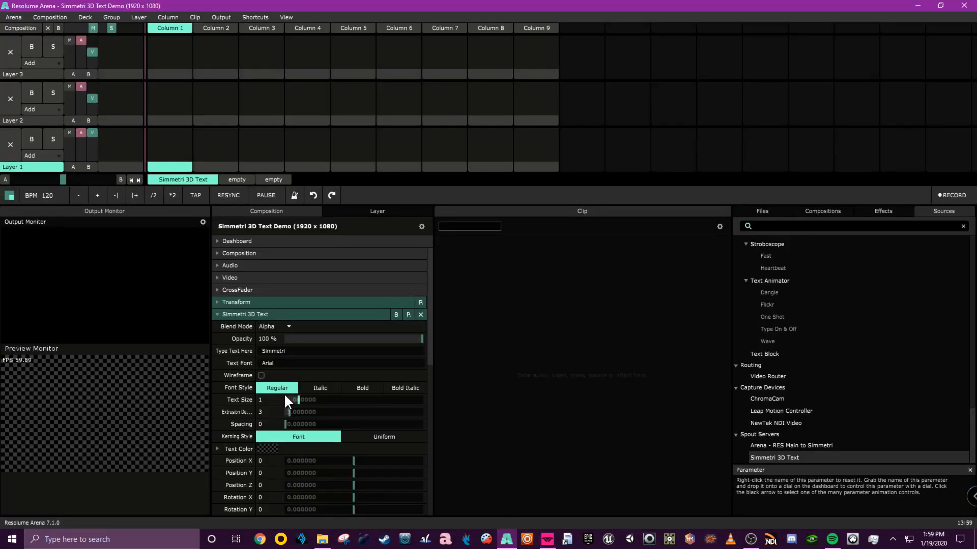
Set the effect's text to hello, check the rendered text in Simmetri, and return to Resolume Arena.
left_click(280, 352)
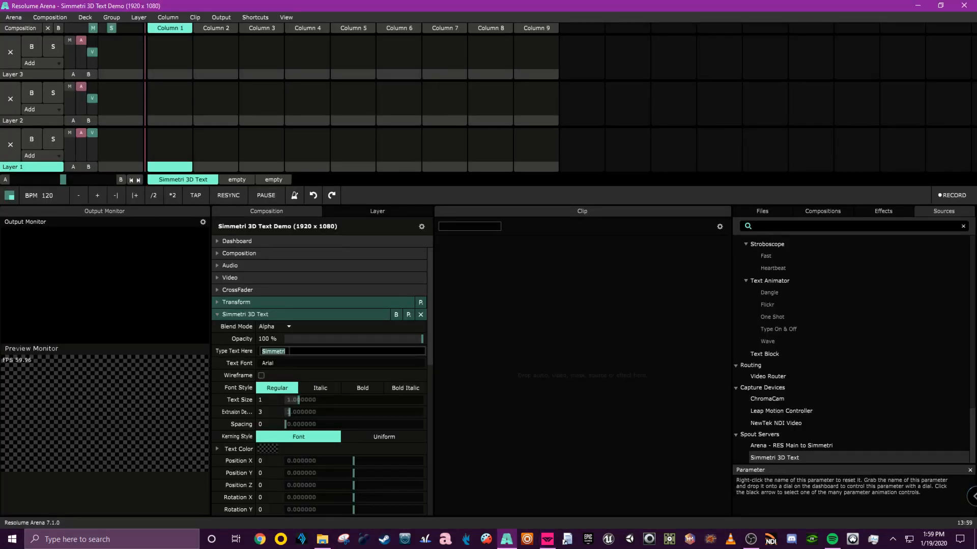
type("hello")
key("Return")
left_click(547, 539)
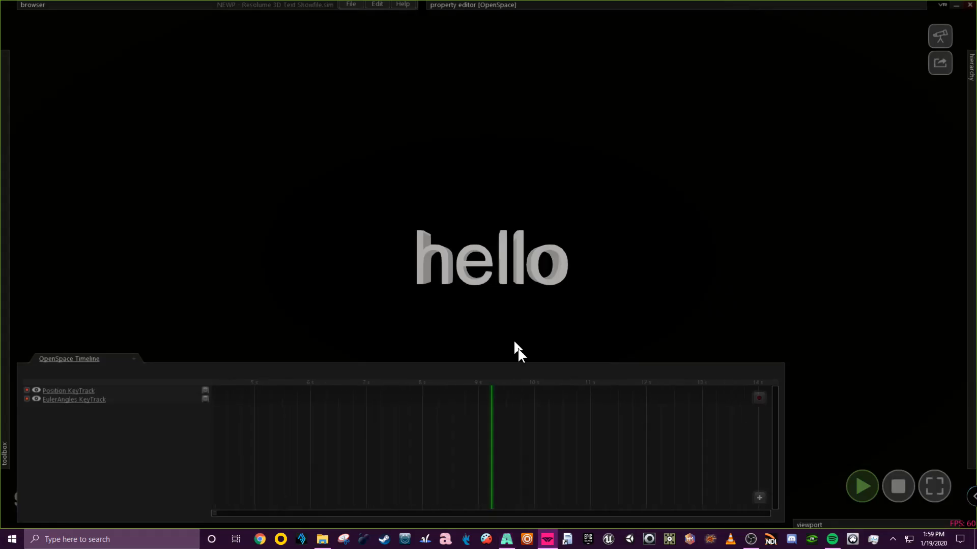
left_click(506, 539)
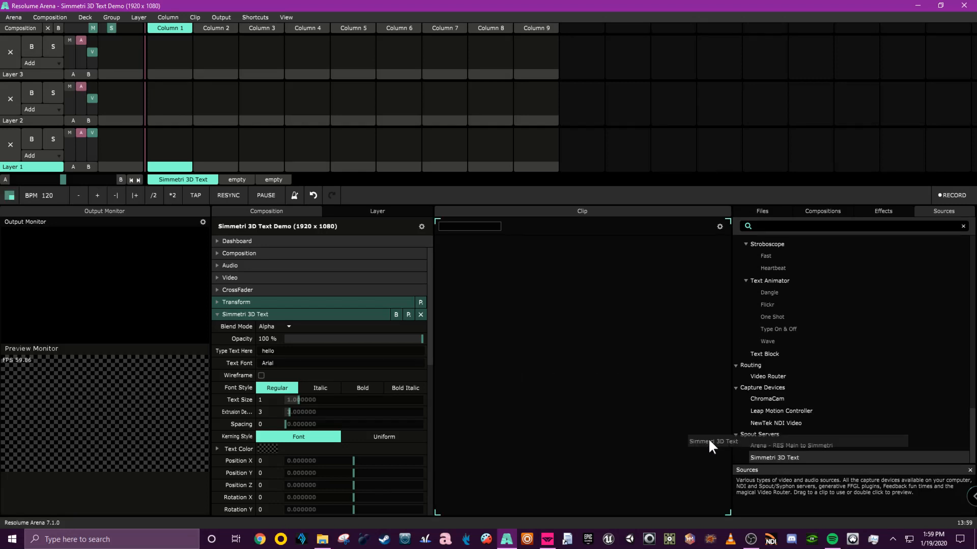
Add the Simmetri 3D Text Spout source as a clip in Layer 1, Column 1 and trigger it.
left_click_drag(780, 453, 172, 149)
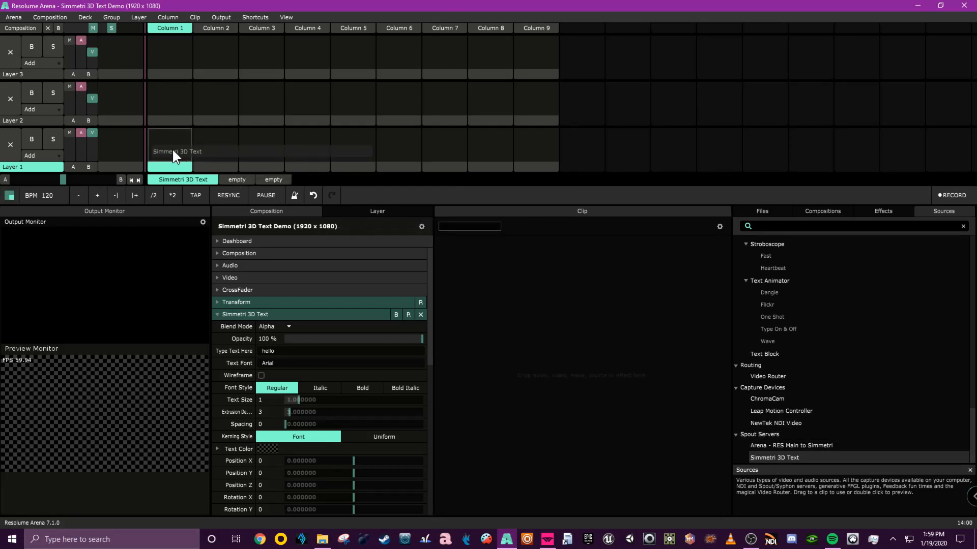
left_click(172, 149)
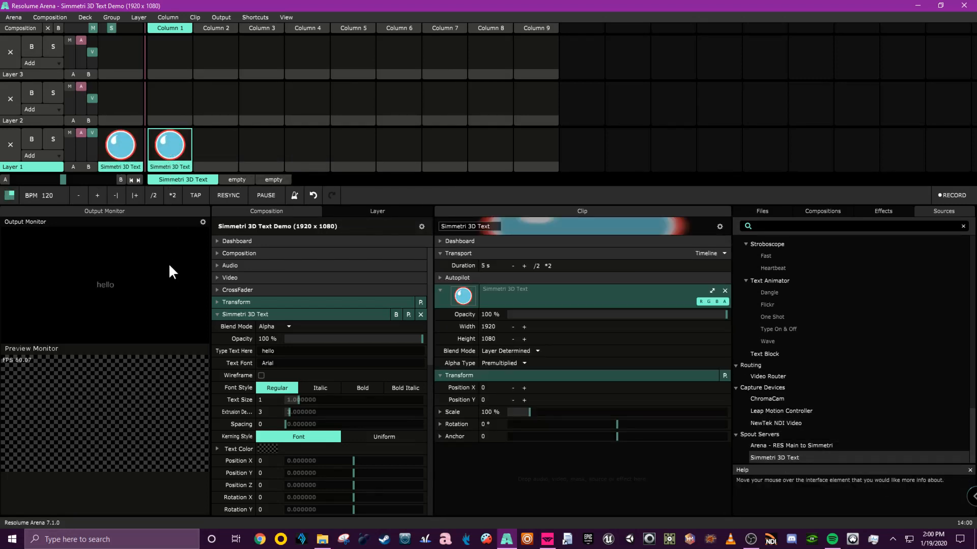
Set the effect's text to hgey rezzies.
left_click(282, 362)
left_click(287, 351)
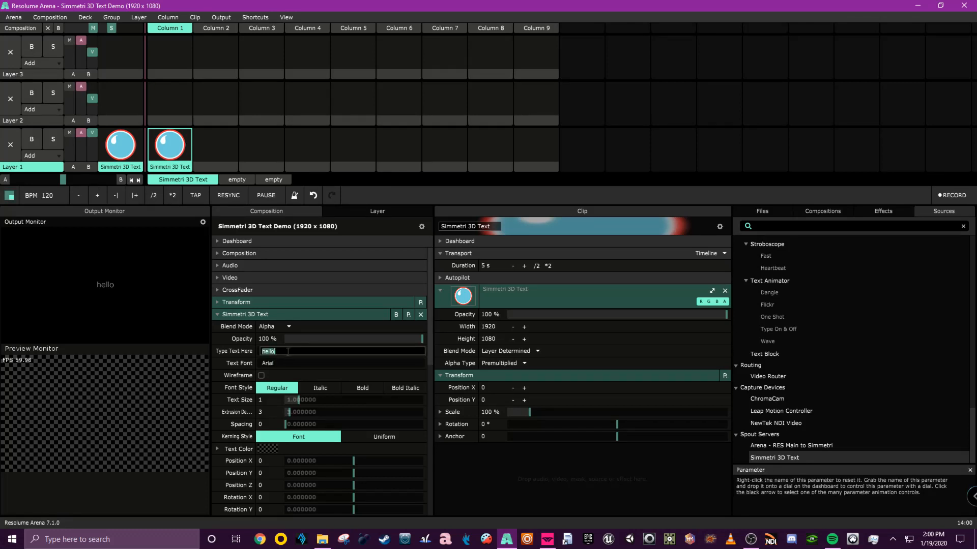
type("hgey rezzies")
key("Return")
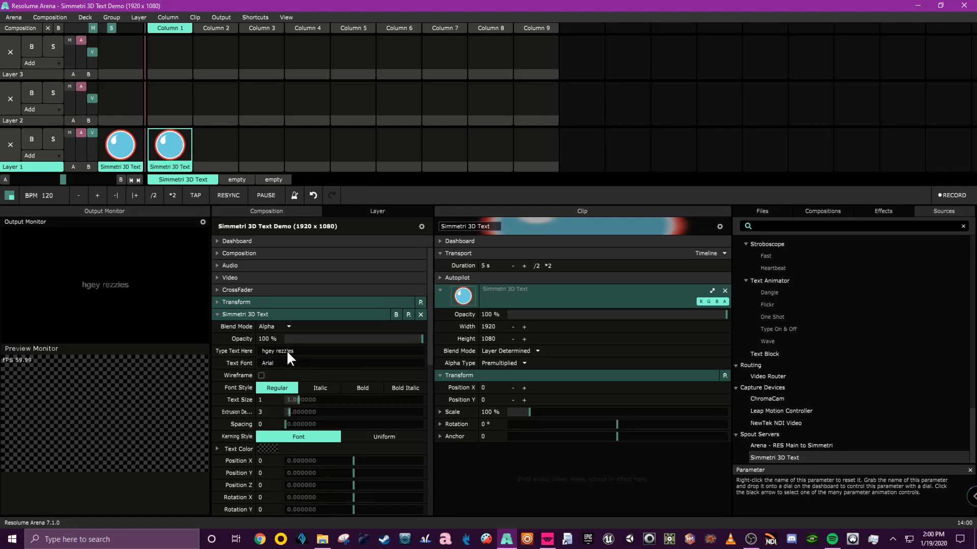
Replace the effect's text with Hello World.
double_click(338, 355)
key("BackSpace")
key("BackSpace")
key("BackSpace")
key("BackSpace")
key("BackSpace")
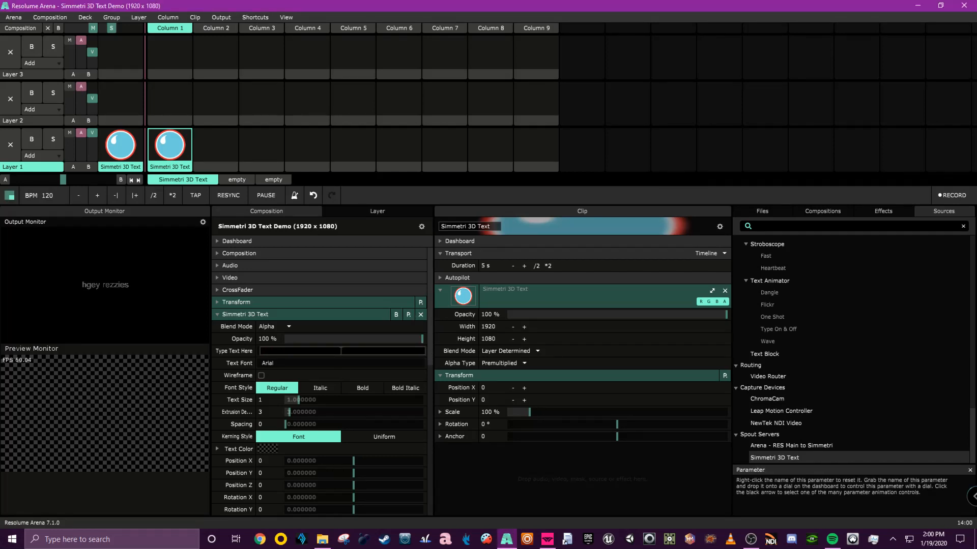
type("Hello World")
key("Tab")
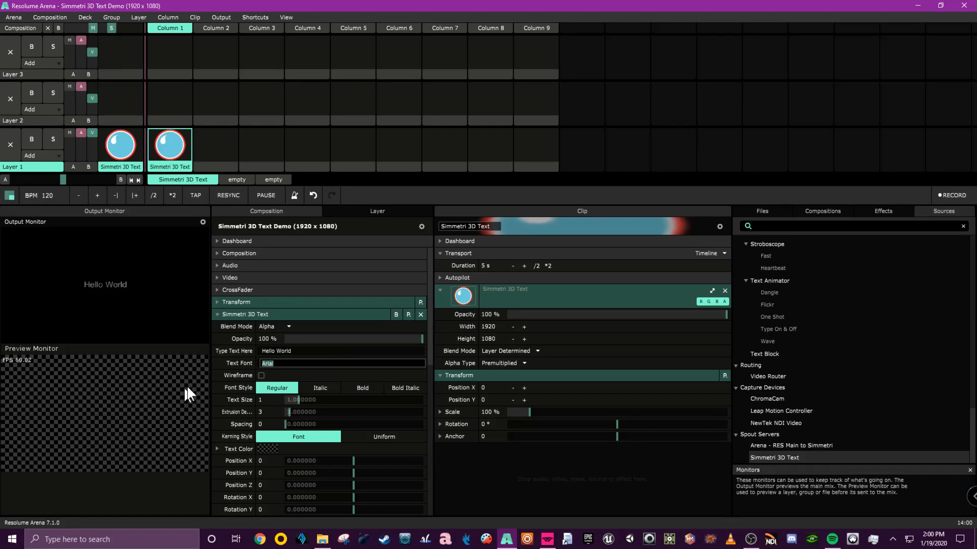
Search Windows for the font settings and open the Fonts page.
left_click(164, 542)
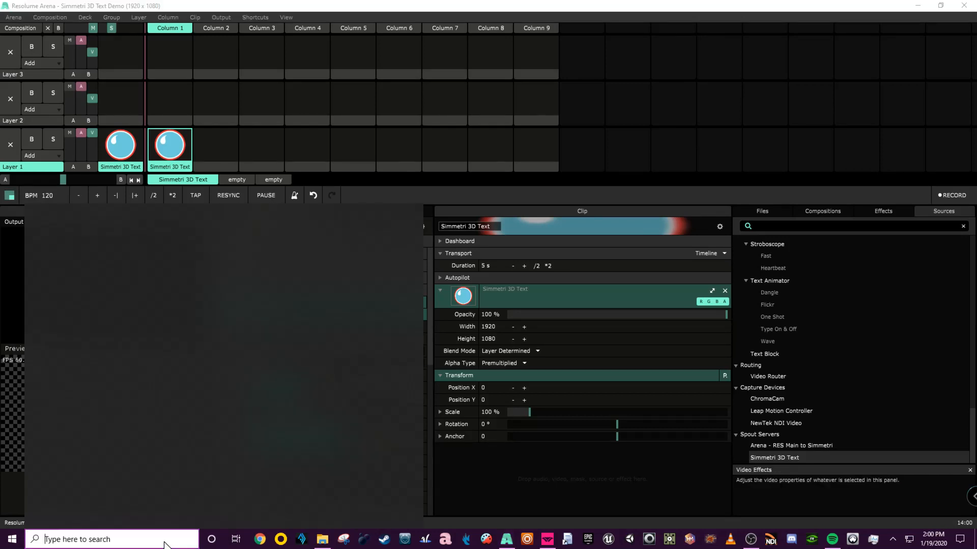
type("windowsf")
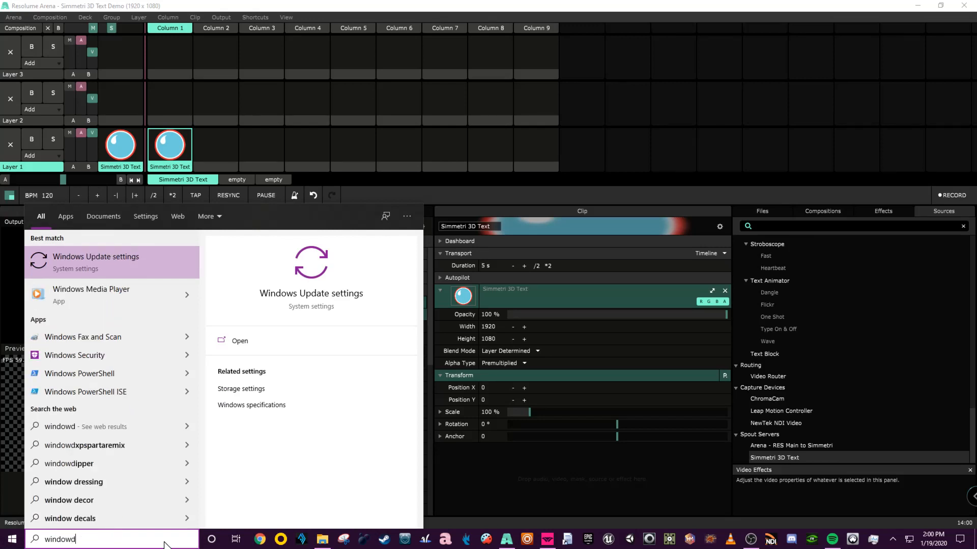
key("BackSpace")
type("font")
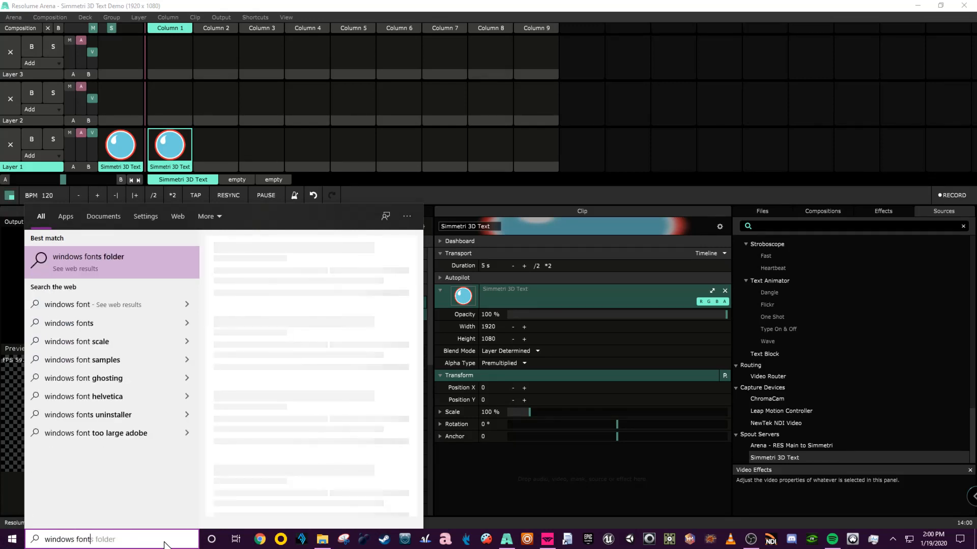
key("BackSpace")
key("BackSpace")
key("BackSpace")
key("BackSpace")
key("BackSpace")
key("BackSpace")
key("BackSpace")
key("BackSpace")
key("BackSpace")
type("font")
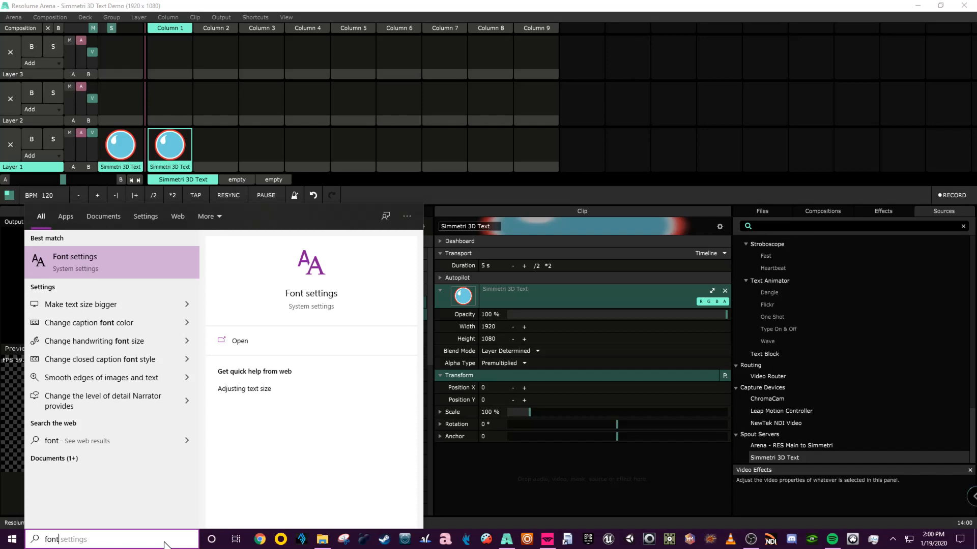
key("Return")
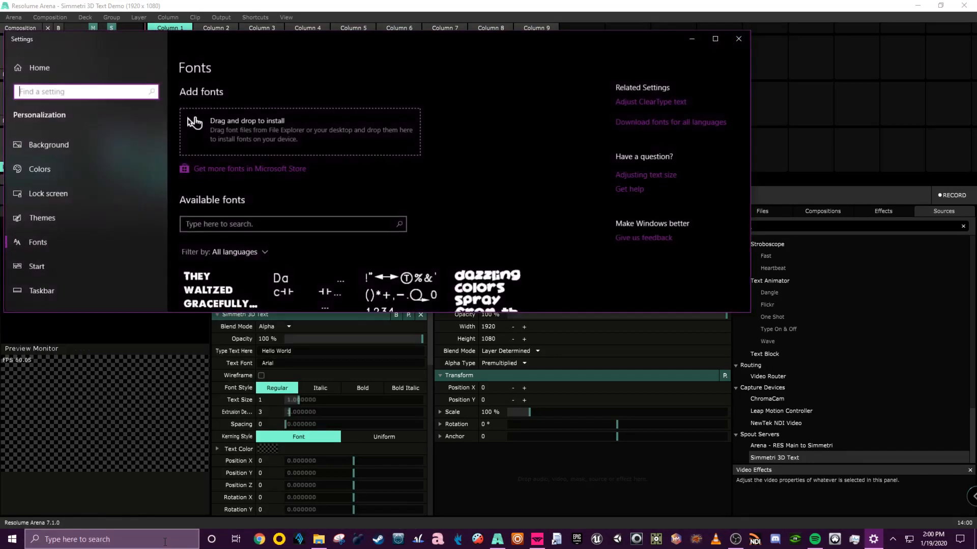
Browse the installed fonts, open the Boots & Spurs font details, and move the window aside.
left_click_drag(297, 313, 294, 469)
scroll(342, 333, "down", 5)
scroll(342, 331, "down", 9)
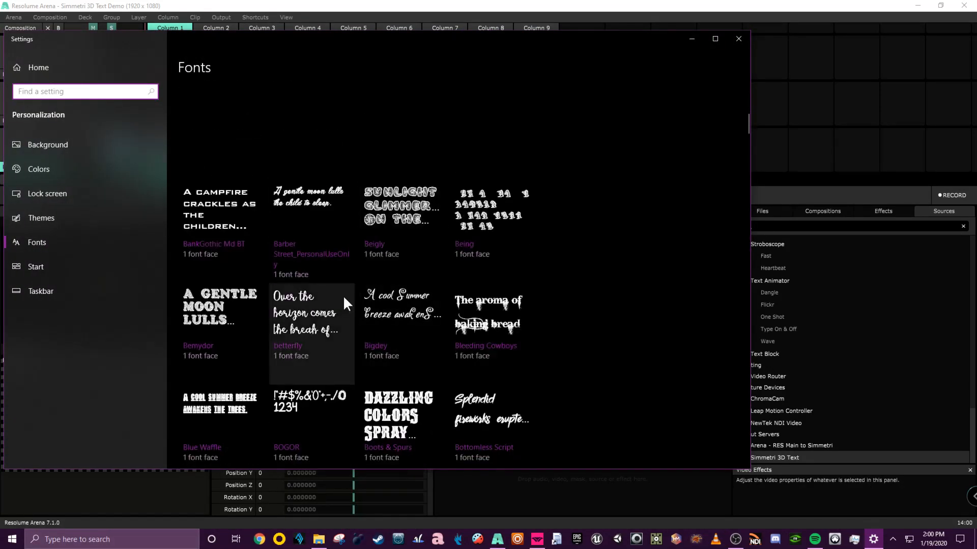
scroll(297, 299, "down", 2)
scroll(298, 306, "up", 2)
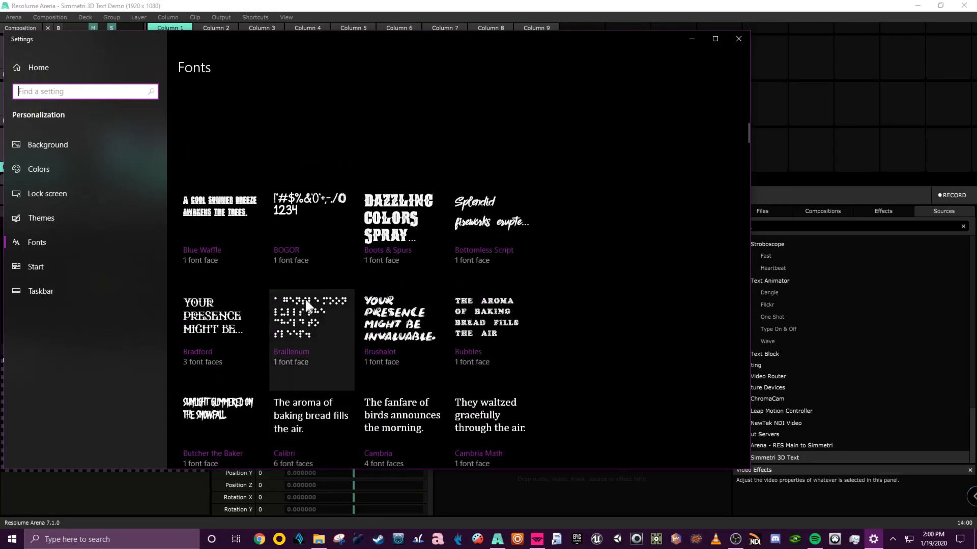
left_click(378, 220)
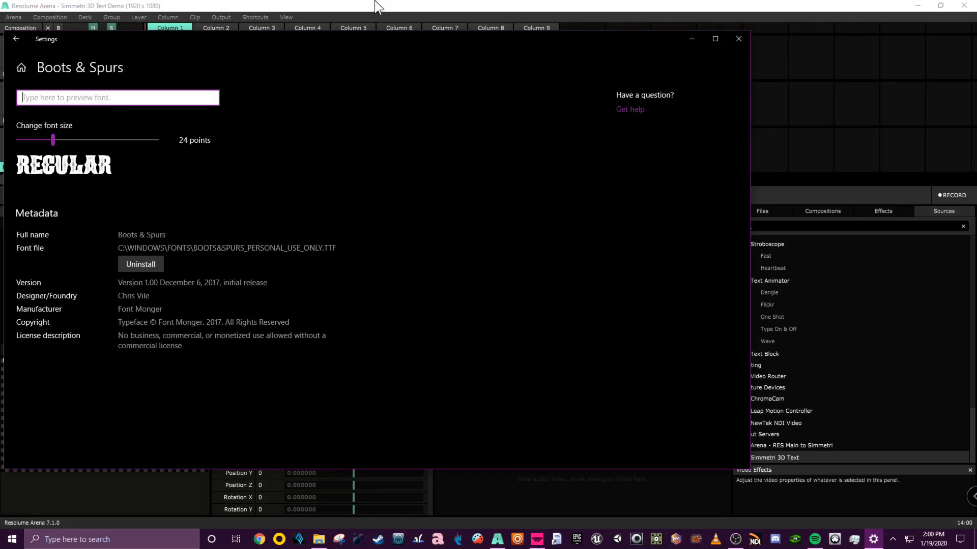
left_click_drag(366, 34, 0, 53)
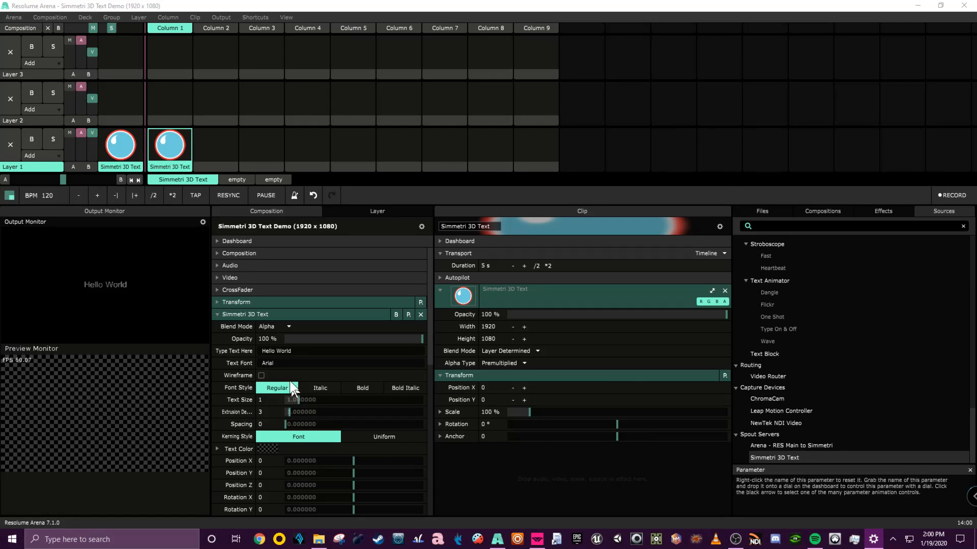
Set the effect's Text Font to Boots & Spurs.
left_click(281, 360)
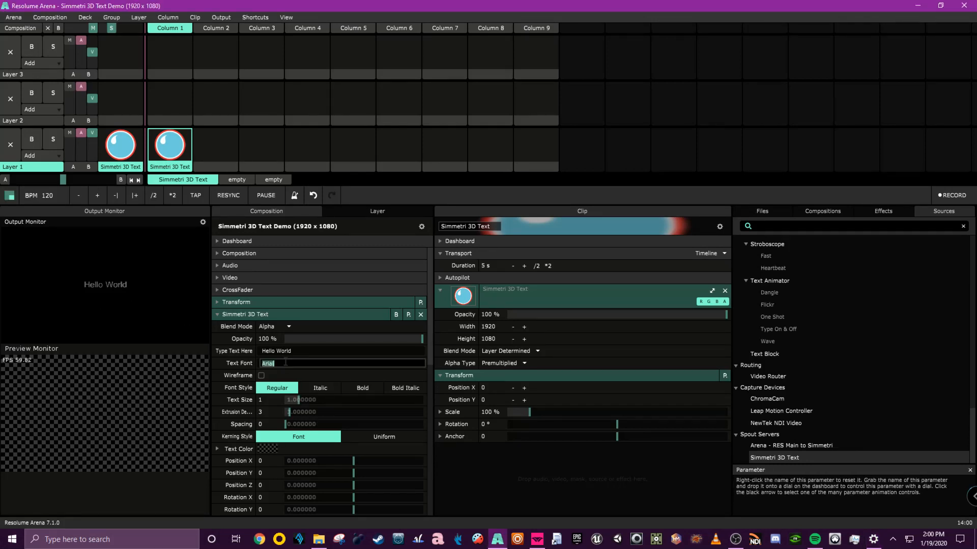
type("But & Spir")
key("BackSpace")
type("oots & Spurs")
left_click(323, 364)
key("Return")
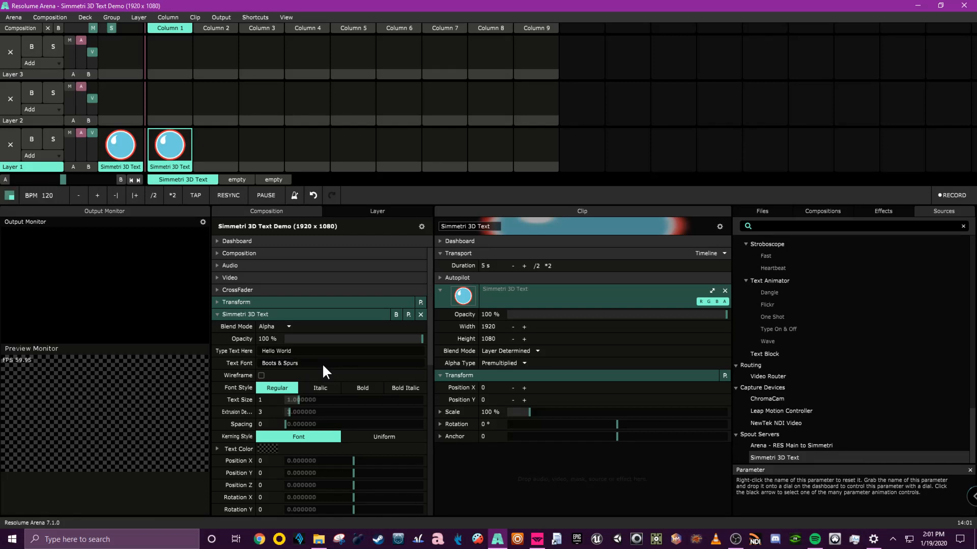
Set the effect's Text Font to aine.
left_click(306, 363)
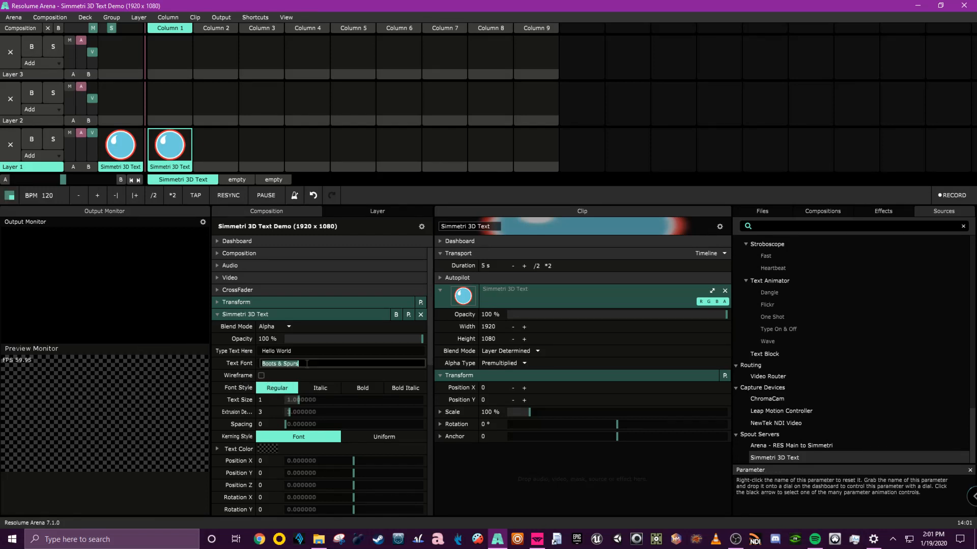
key("alt+Tab")
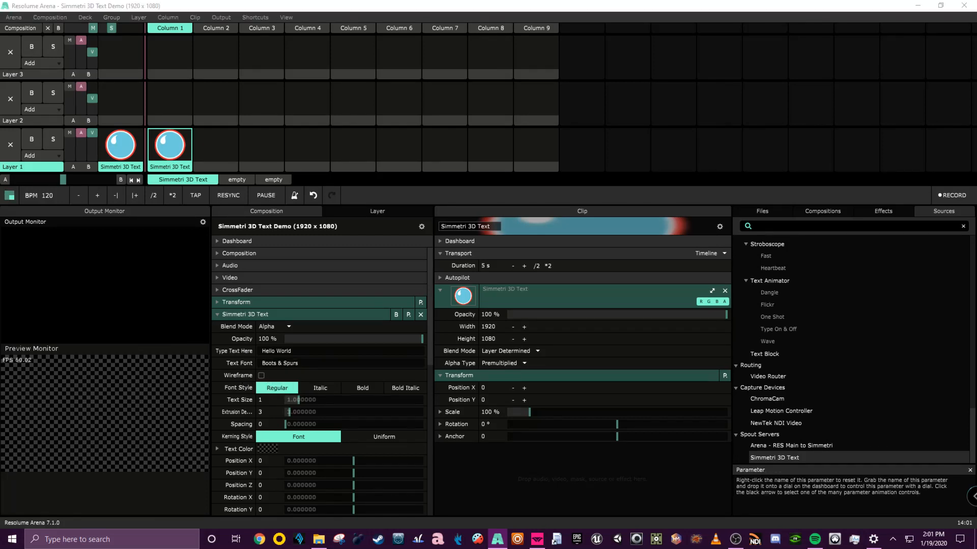
key("alt+Tab")
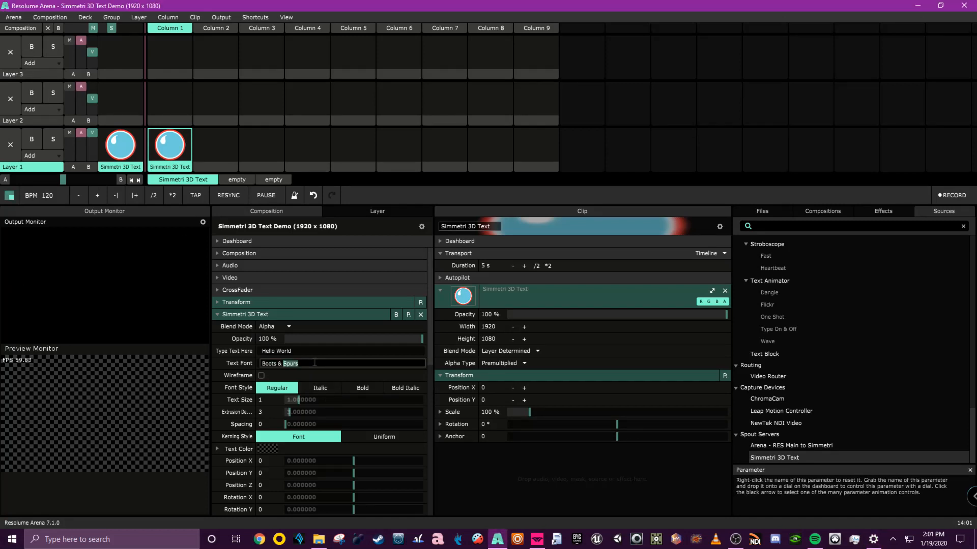
type("aine")
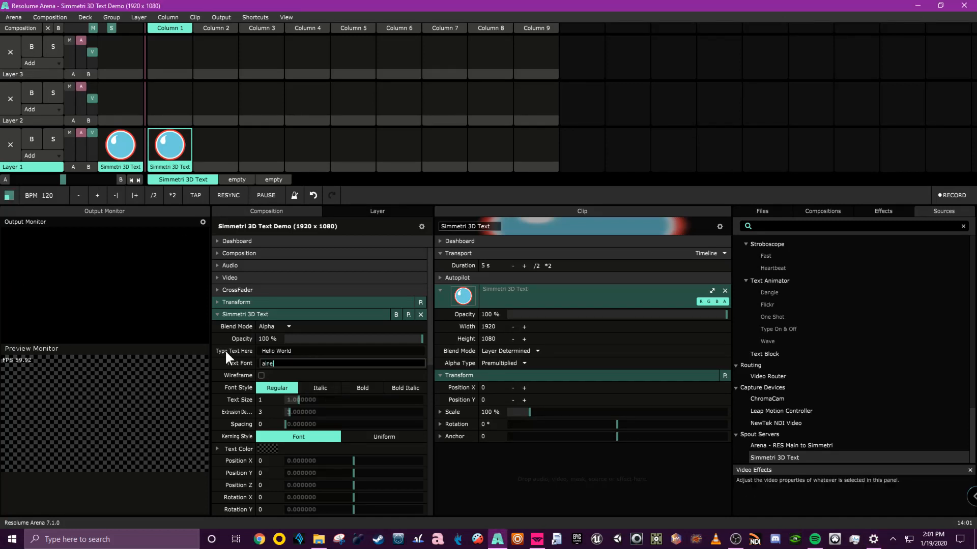
key("Return")
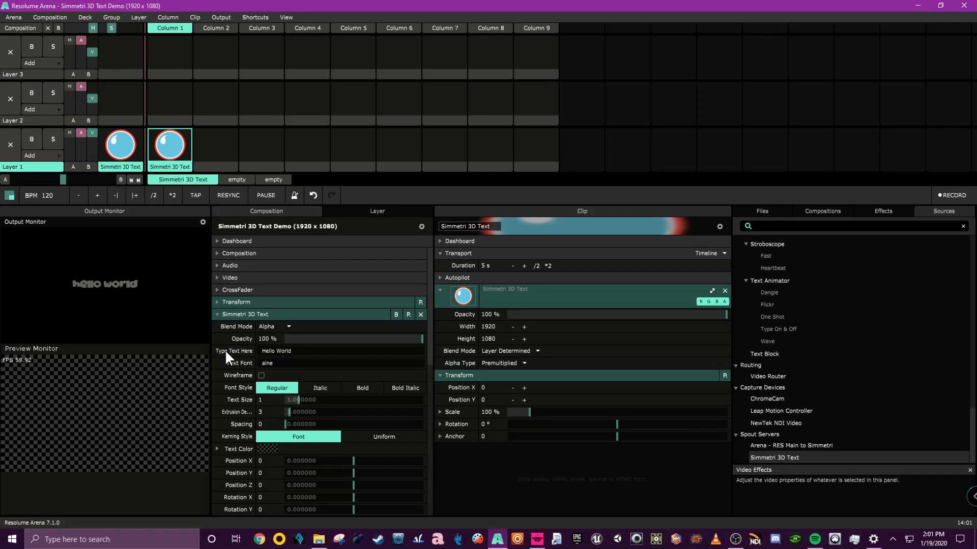
Raise the text size to about 2.30 and extrusion depth to about 26.77, and set the Text Font to beigly.
left_click_drag(303, 399, 322, 415)
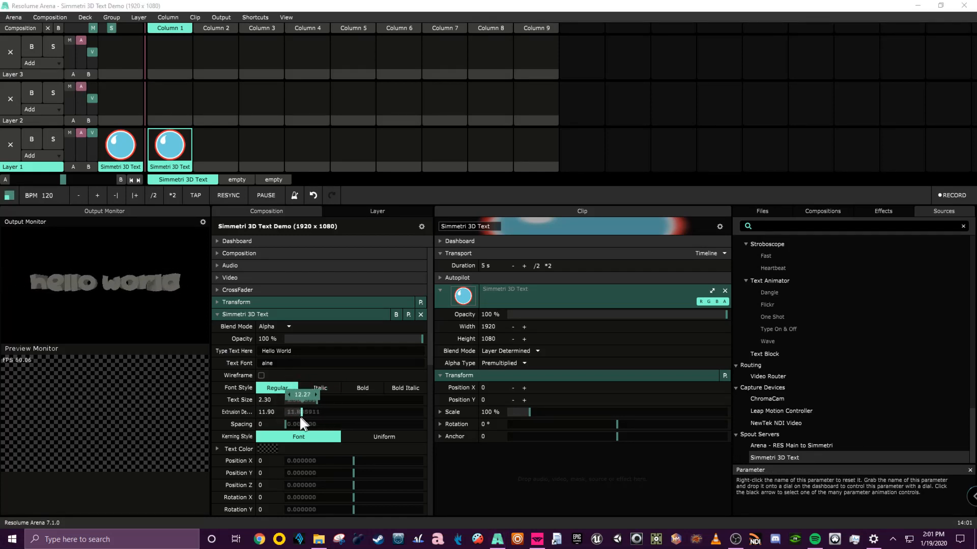
left_click(289, 363)
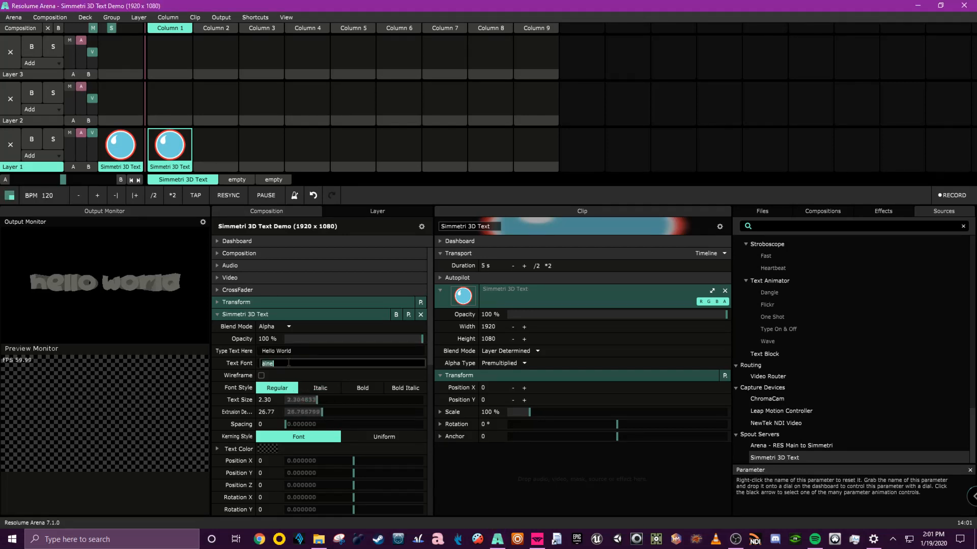
type("bel")
type("gly")
key("Return")
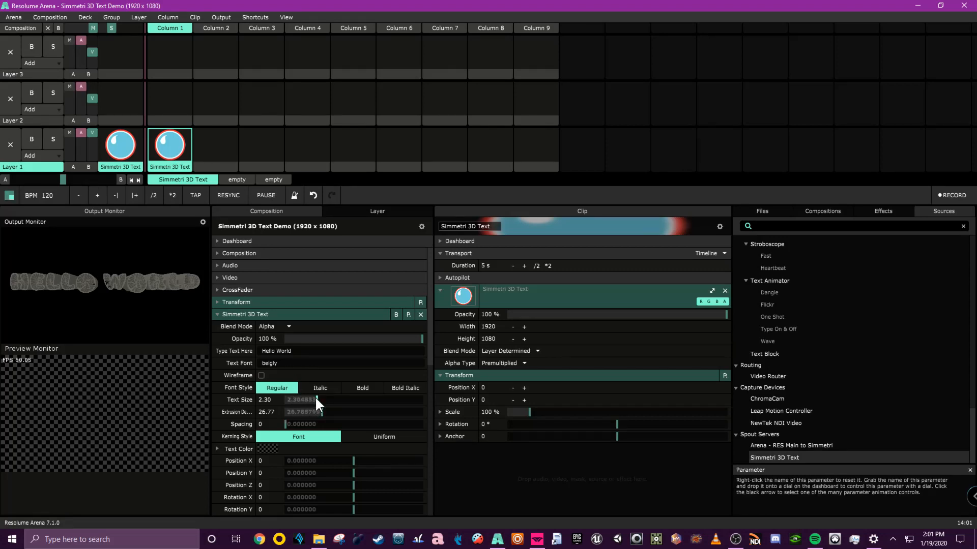
Adjust the text size to about 2.19 and the extrusion depth to about 63.20.
left_click_drag(321, 399, 306, 401)
mouse_move(323, 412)
left_mouse_down()
mouse_move(342, 412)
mouse_move(287, 412)
mouse_move(354, 402)
mouse_move(307, 411)
mouse_move(378, 422)
mouse_move(230, 412)
mouse_move(395, 414)
mouse_move(352, 404)
mouse_move(325, 410)
mouse_move(396, 430)
mouse_move(315, 403)
left_mouse_up()
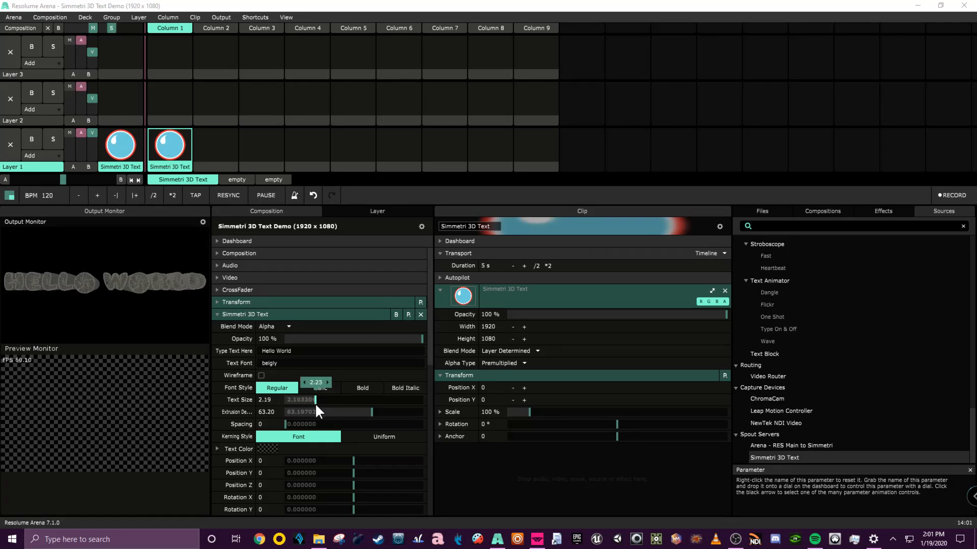
Insert a \n line break between Hello and World in the effect's text.
left_click(281, 351)
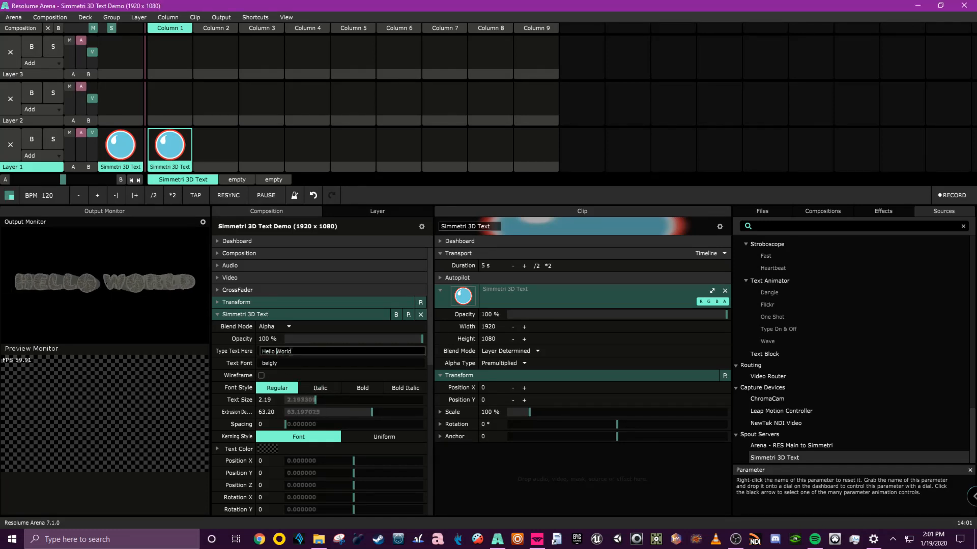
type("\\n")
key("Return")
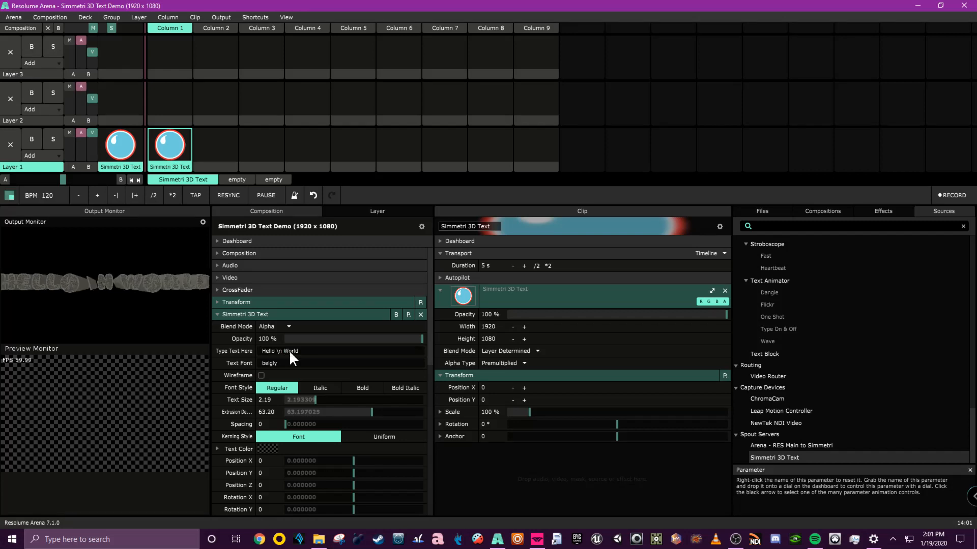
Remove the \n line break from the effect's text.
left_click(291, 350)
key("End")
left_click_drag(283, 351, 277, 351)
key("BackSpace")
key("Return")
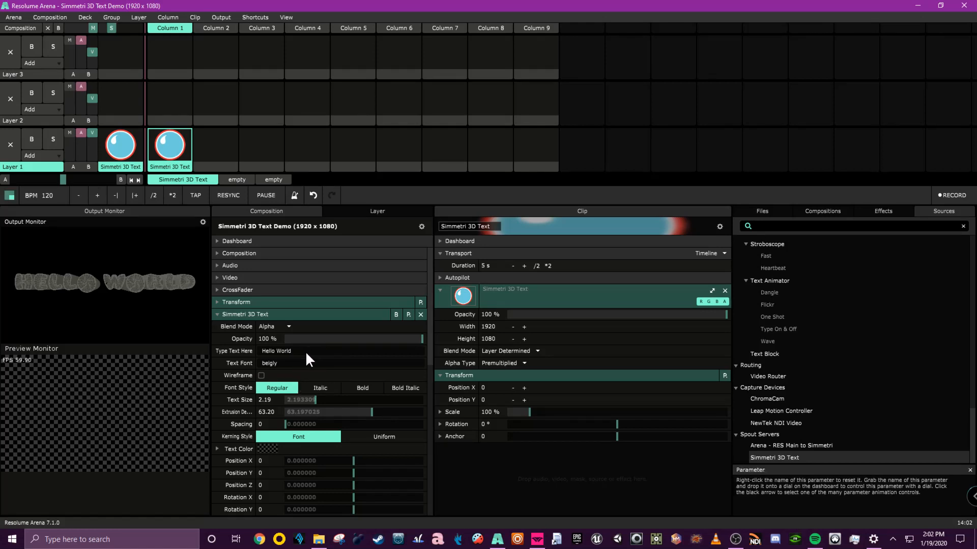
Set the letter Spacing to about 8.33.
left_click(305, 351)
left_click(234, 352)
scroll(277, 363, "down", 3)
left_click_drag(289, 318, 315, 318)
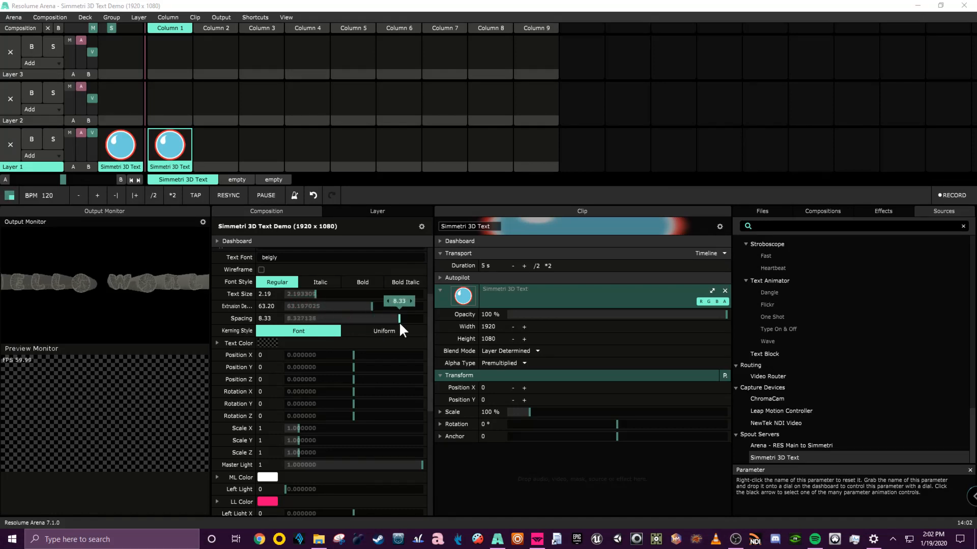
scroll(329, 348, "up", 3)
Change the Text Font to calibri.
left_click(289, 362)
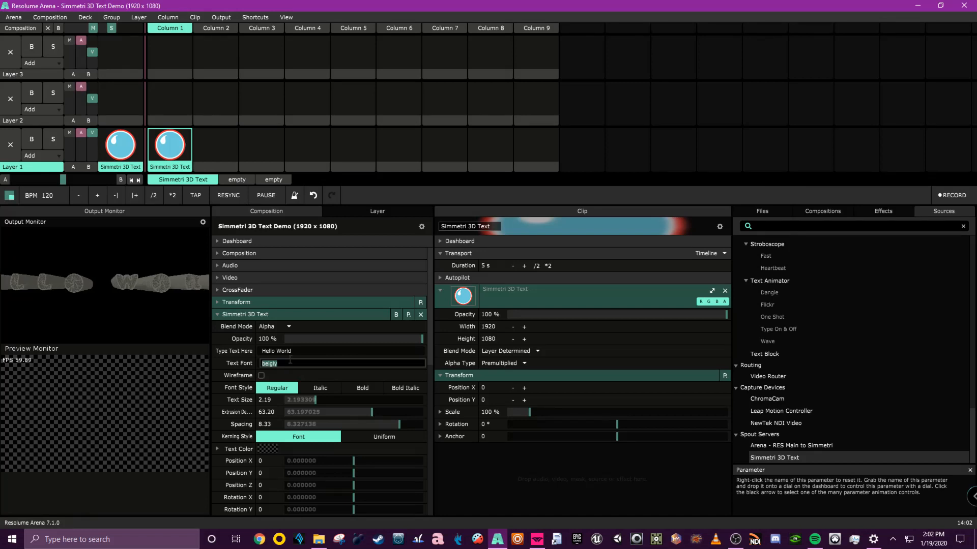
type("calibri")
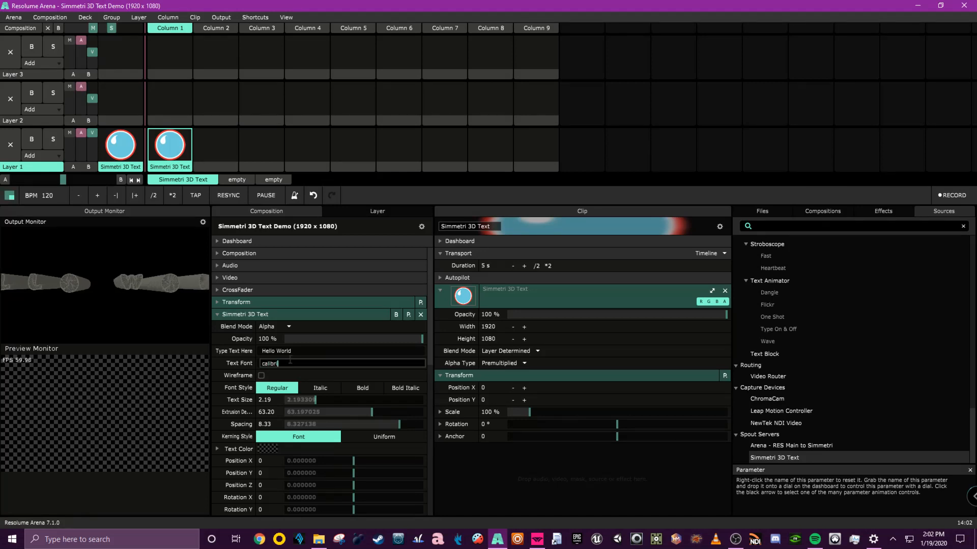
key("Return")
left_click(295, 351)
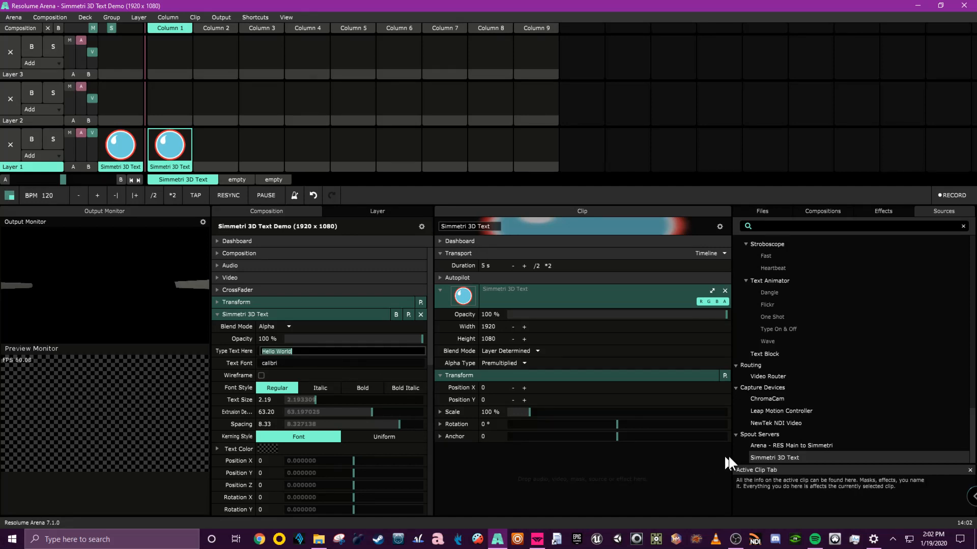
left_click(814, 539)
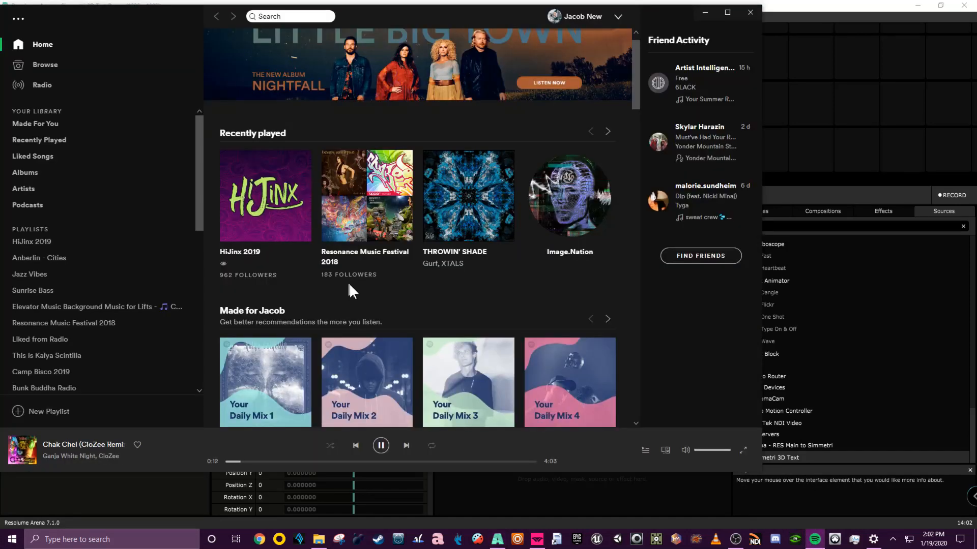
mouse_move(483, 201)
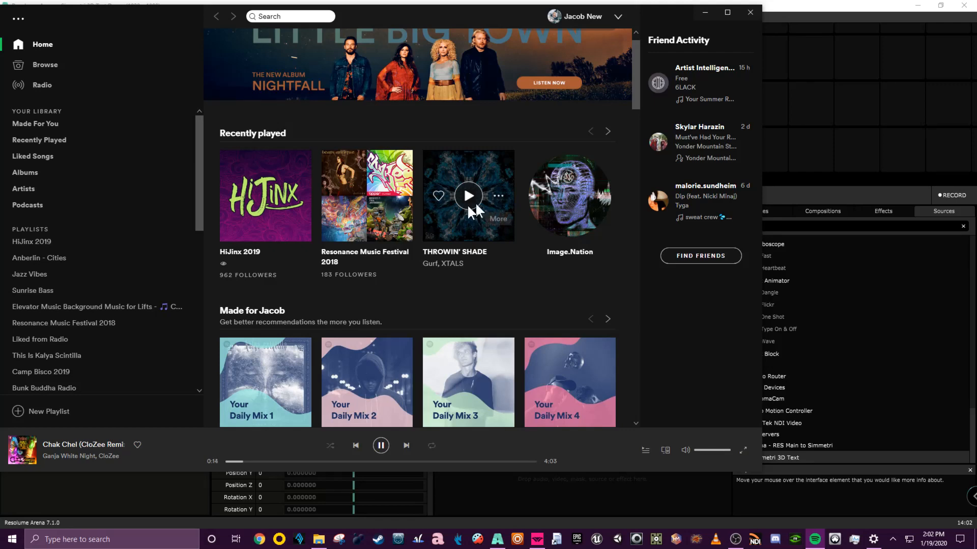
left_click(704, 14)
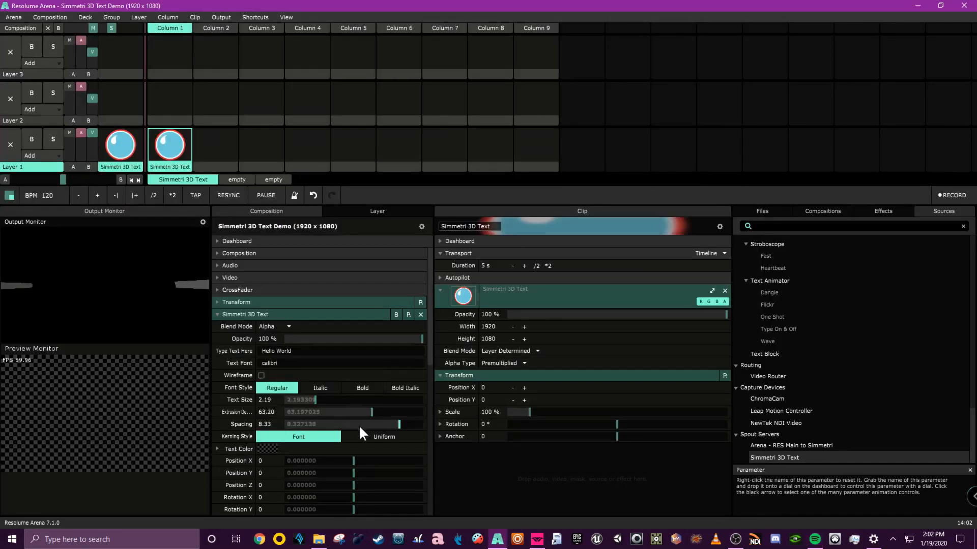
Set the letter Spacing to about 0.48 and try the Italic, Bold and Bold Italic styles, returning to Regular.
left_click_drag(397, 422, 291, 425)
left_click(324, 386)
left_click(362, 390)
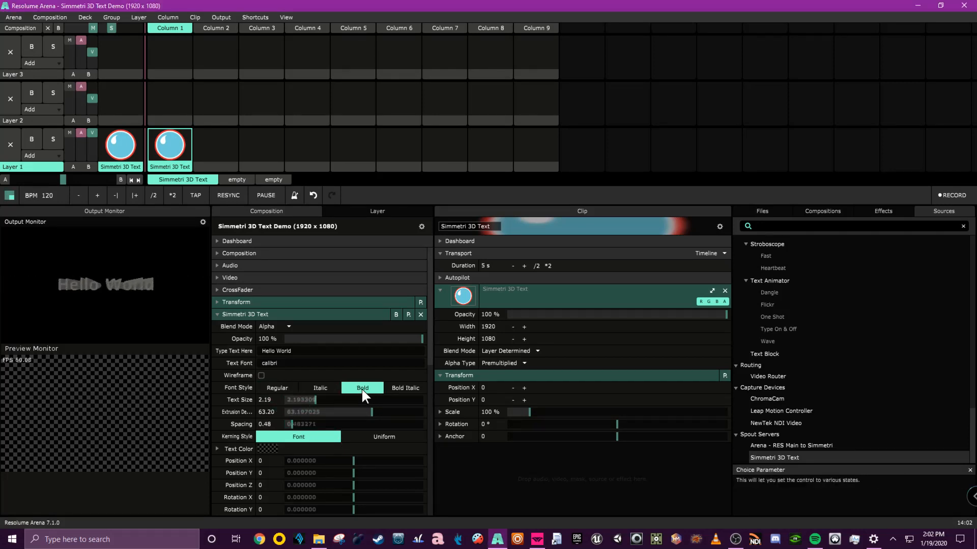
left_click(404, 388)
left_click(290, 386)
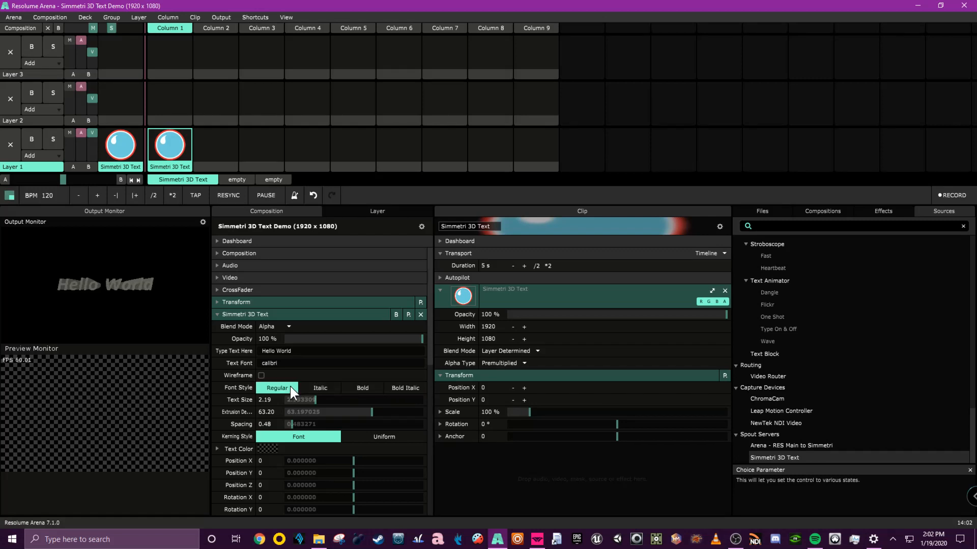
Expand the Text Color settings and try the Uniform kerning style before returning to Font.
left_click(218, 447)
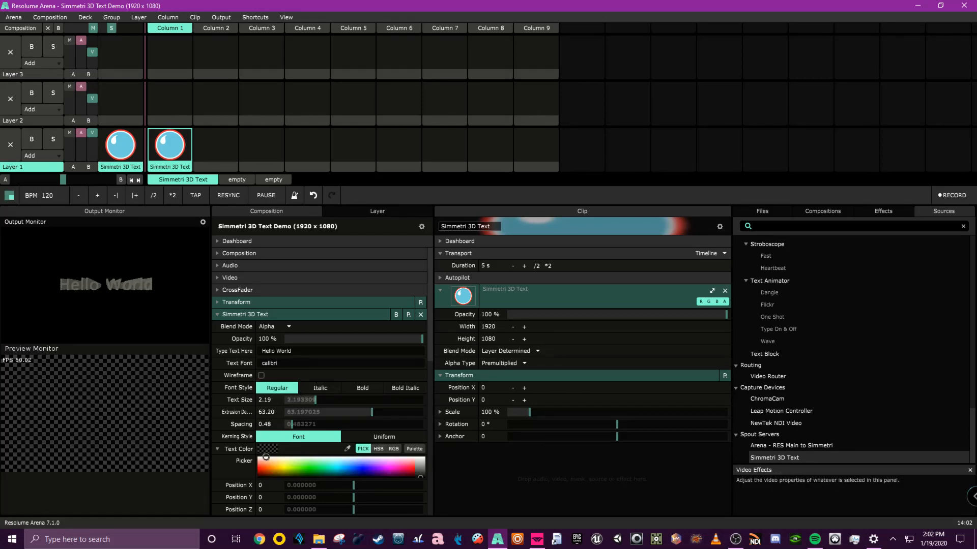
left_click(389, 435)
left_click(306, 437)
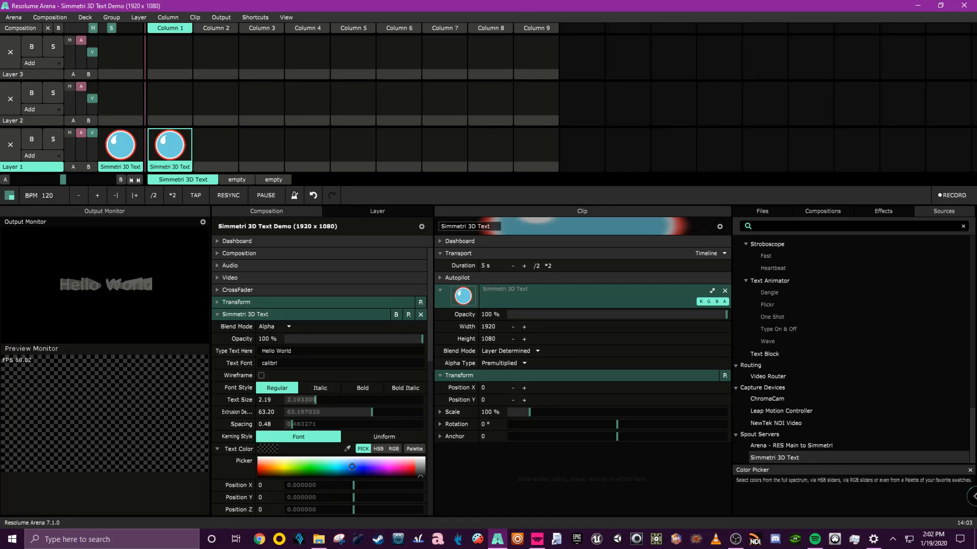
Pick a blue text color, hue about 225.73°, in the color picker and switch to the HSB sliders.
left_click(320, 472)
left_click(362, 464)
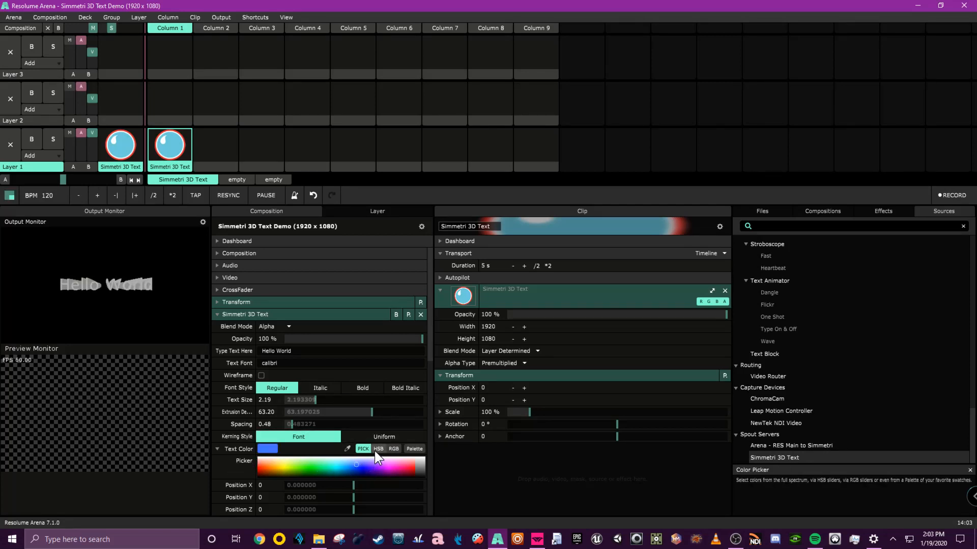
left_click(378, 449)
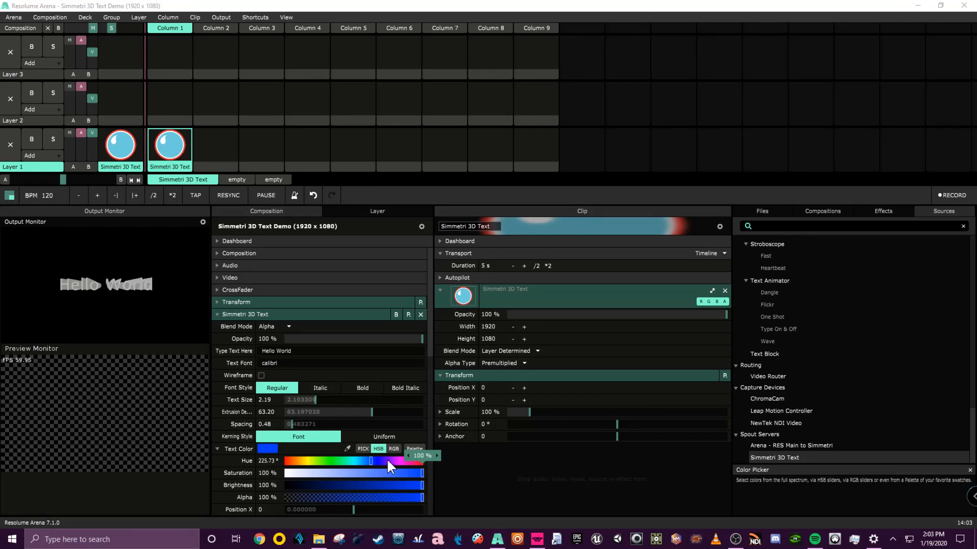